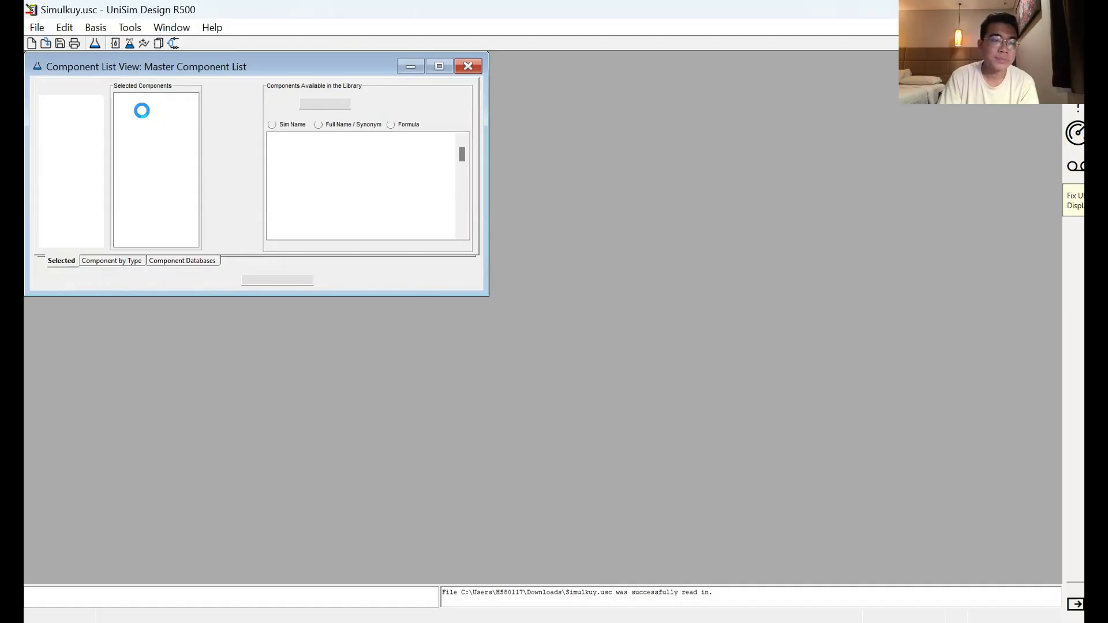
# Step: Add methane, ethane, propane, i-butane and n-butane from the library to the component list
pyautogui.click(288, 136)
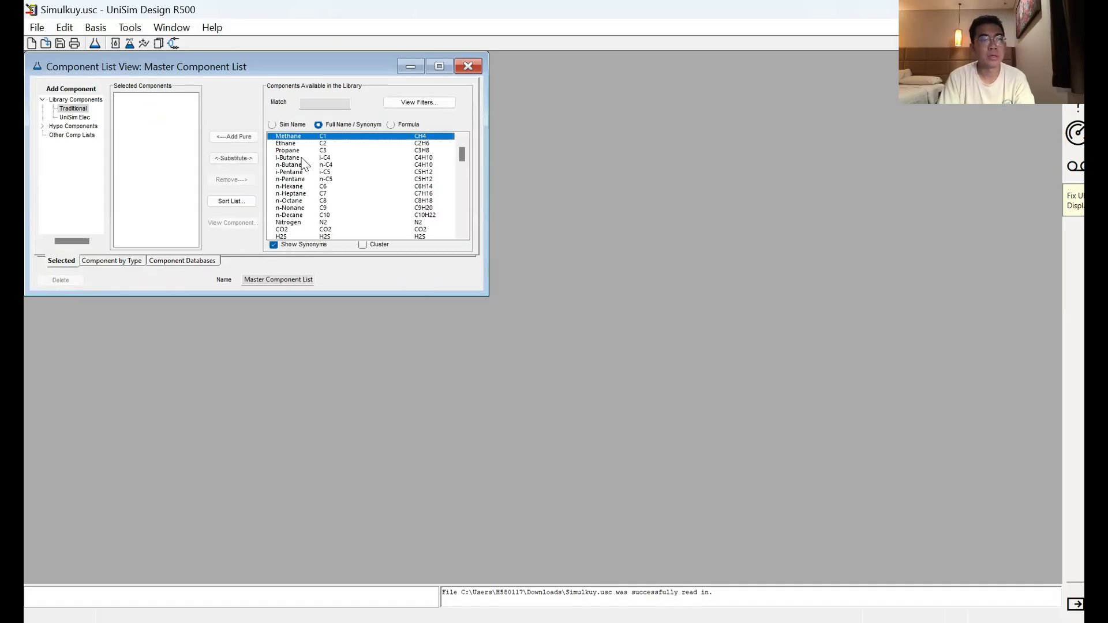
pyautogui.keyDown('shift'); pyautogui.click(300, 166); pyautogui.keyUp('shift')
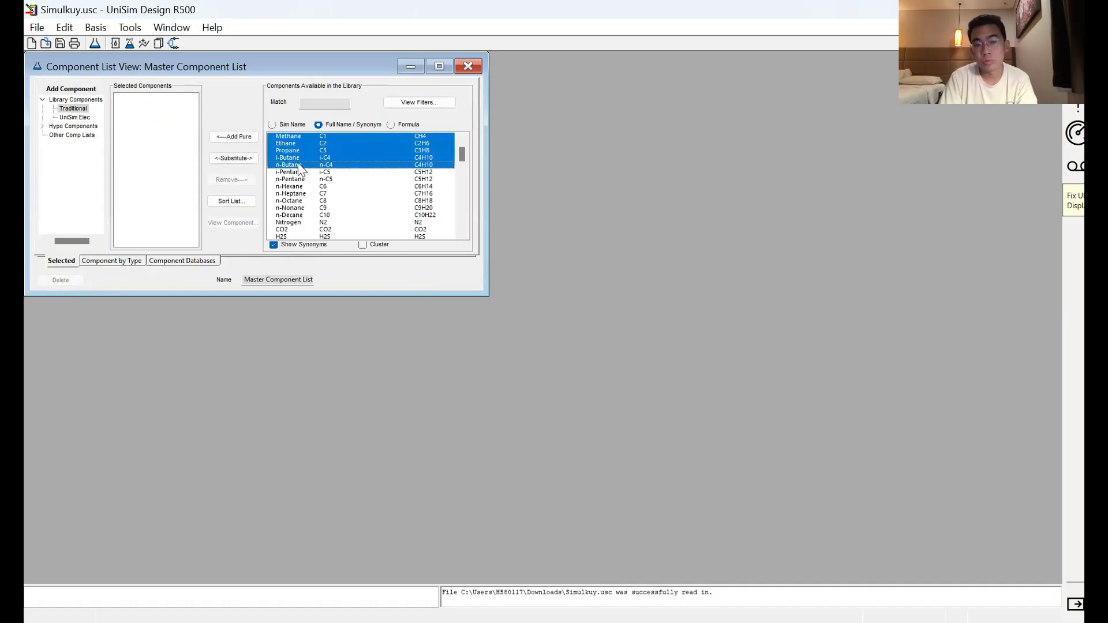
pyautogui.click(234, 137)
# Step: Find H2O in the component library, add it to the component list and close the list
pyautogui.click(346, 101)
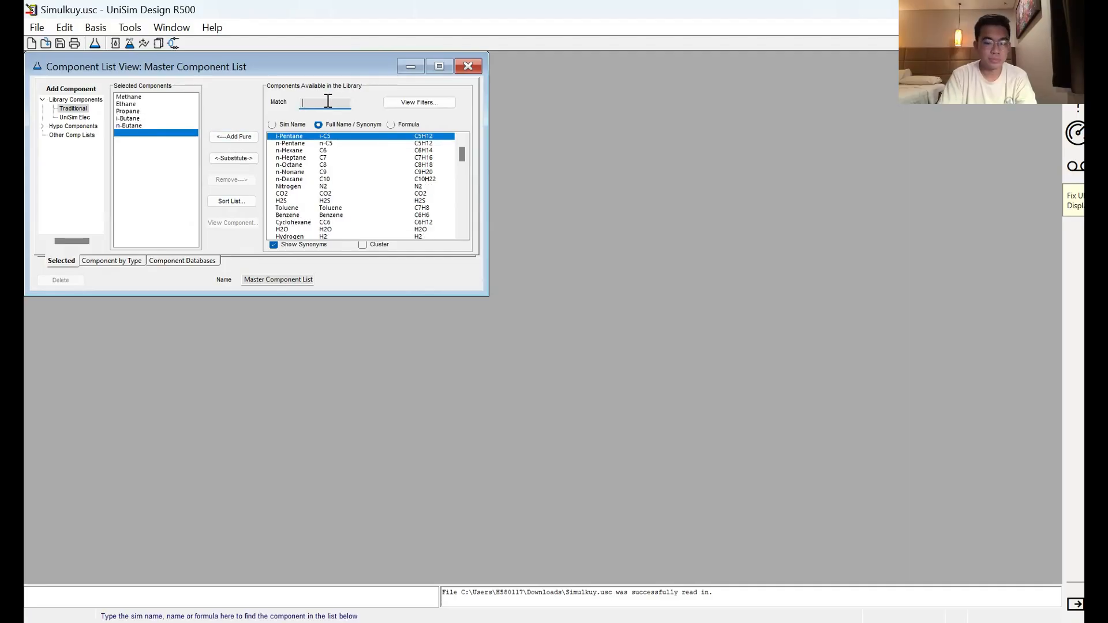
pyautogui.write('h2o')
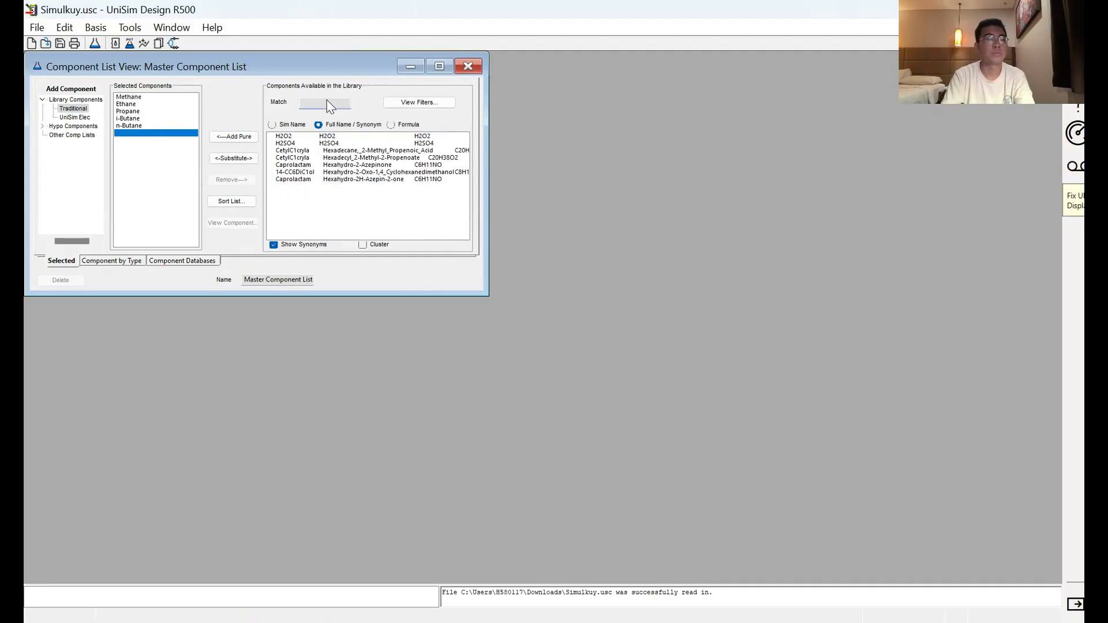
pyautogui.press('Return')
pyautogui.click(468, 66)
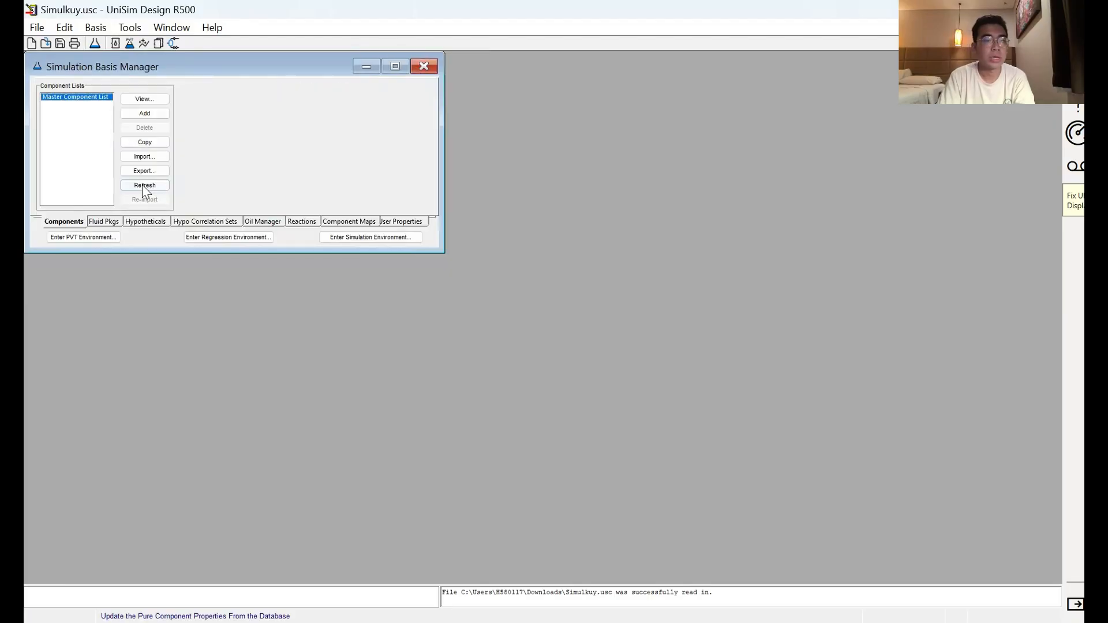
# Step: Add a fluid package that uses the Peng-Robinson property package and name it PR
pyautogui.click(113, 224)
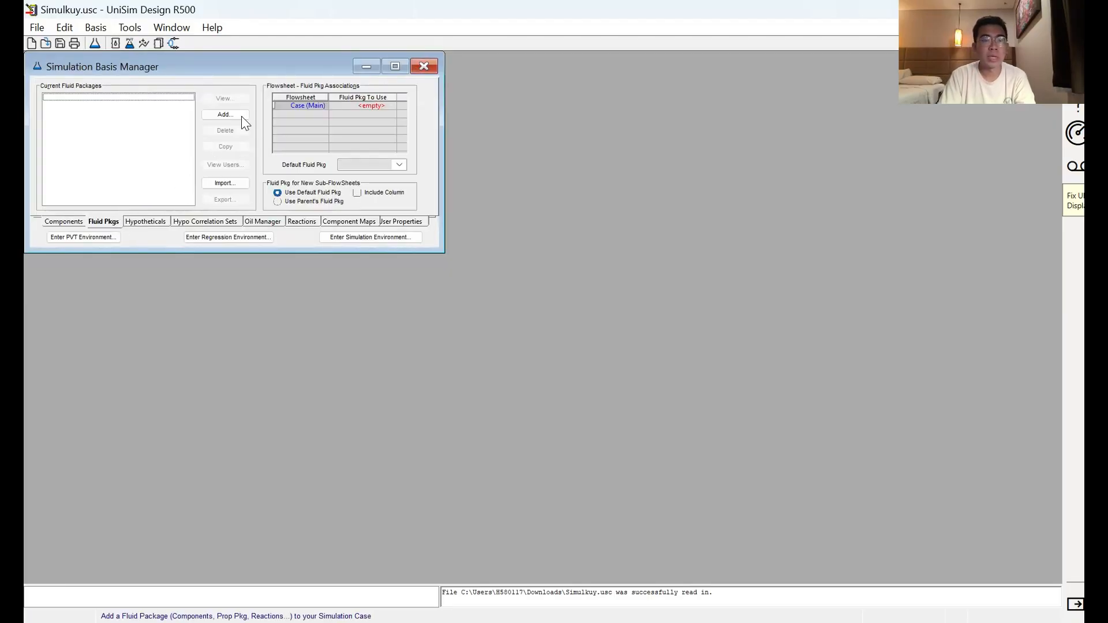
pyautogui.click(238, 115)
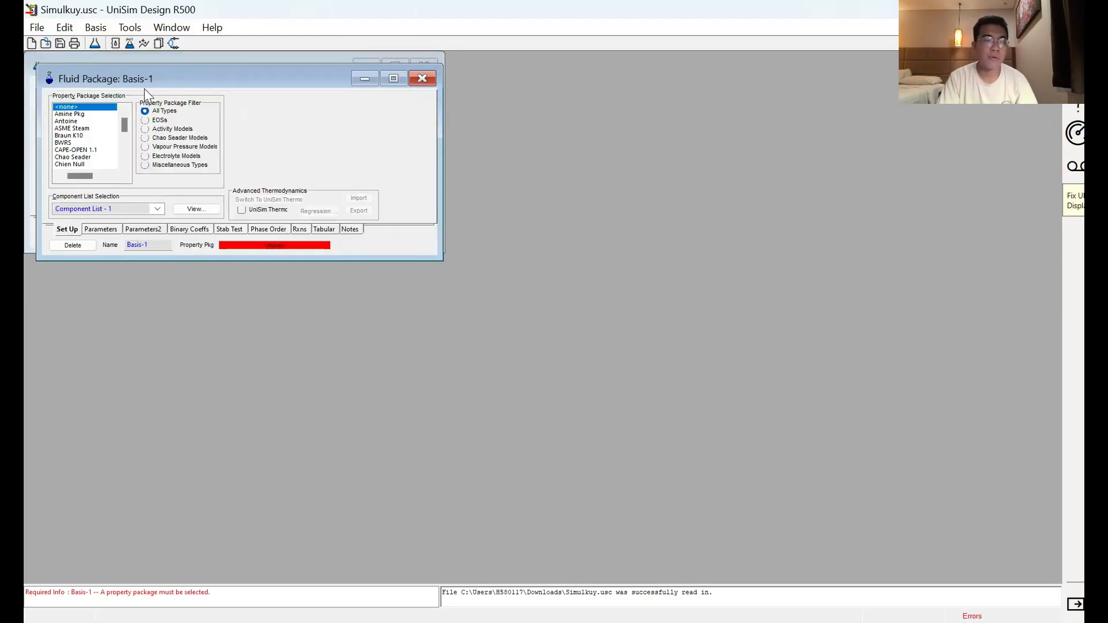
pyautogui.scroll(-4, 270, 211)
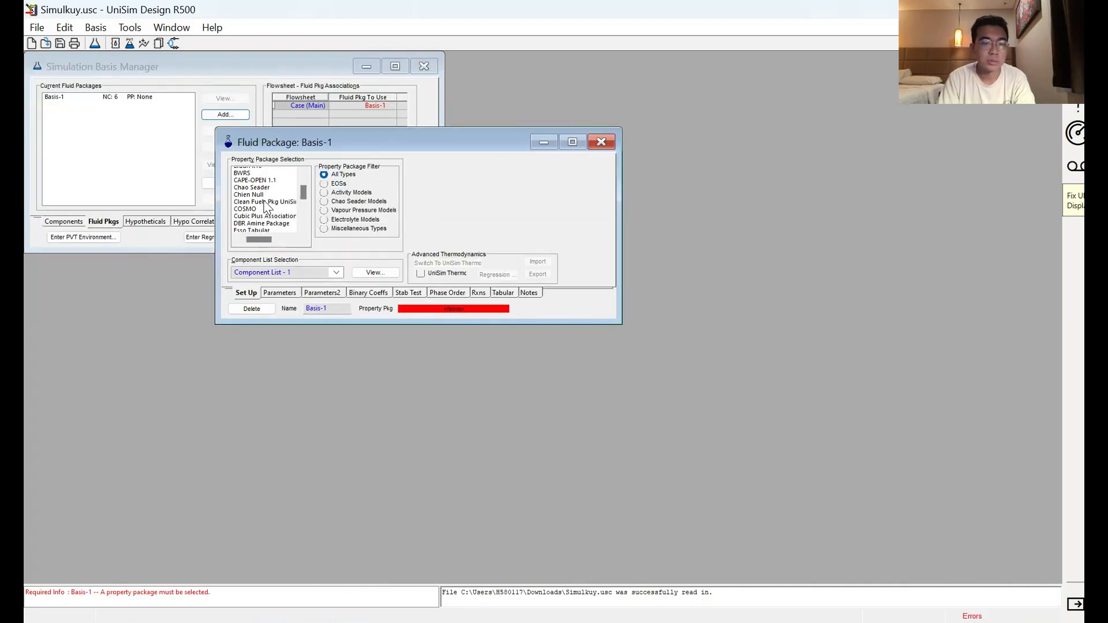
pyautogui.scroll(-2, 254, 214)
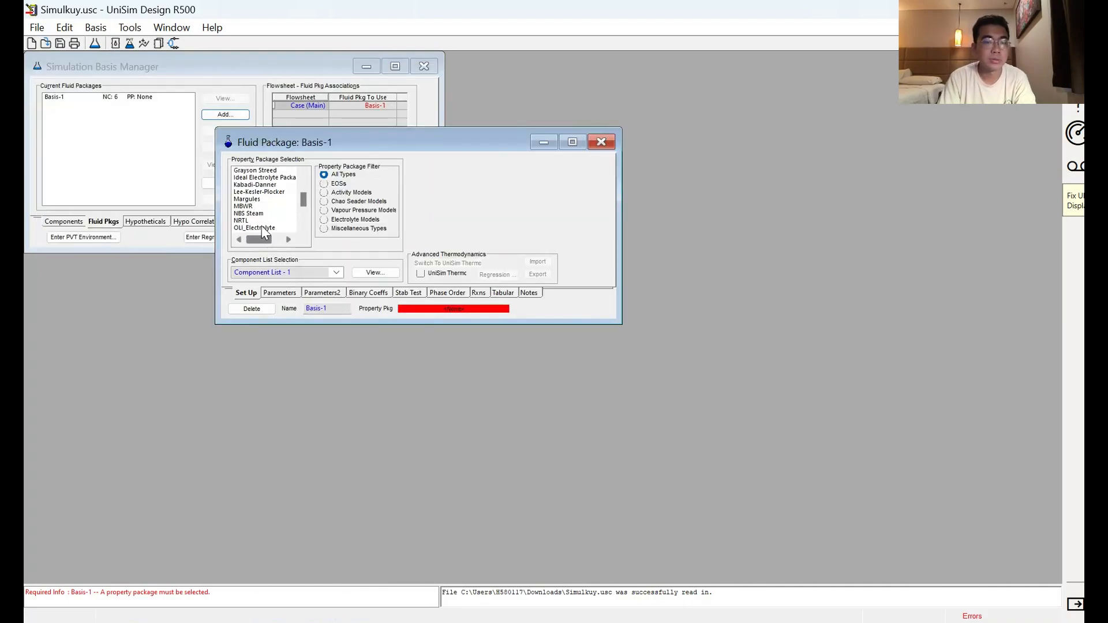
pyautogui.scroll(-2, 264, 228)
pyautogui.click(271, 214)
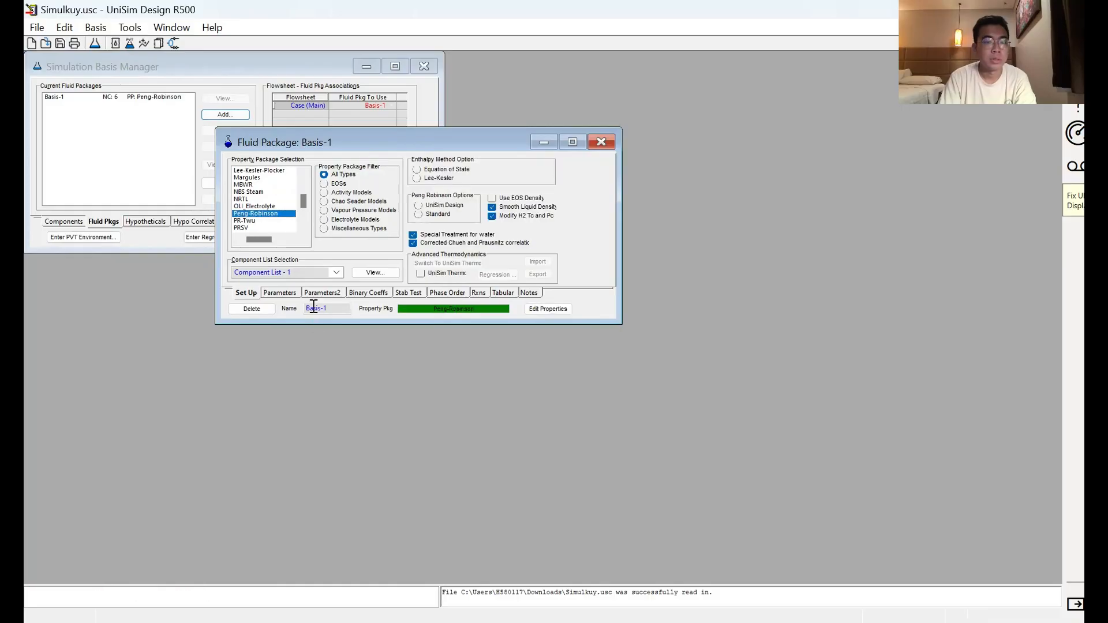
pyautogui.click(318, 305)
pyautogui.write('PR')
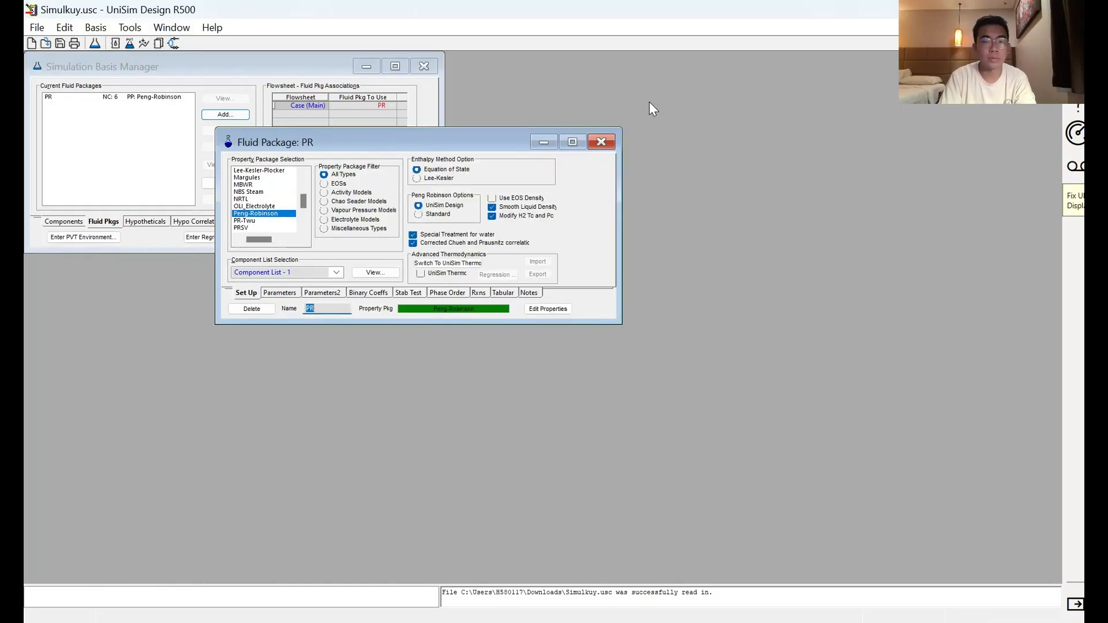
pyautogui.click(601, 142)
# Step: Add a second fluid package named SRK that uses the SRK property package
pyautogui.click(225, 114)
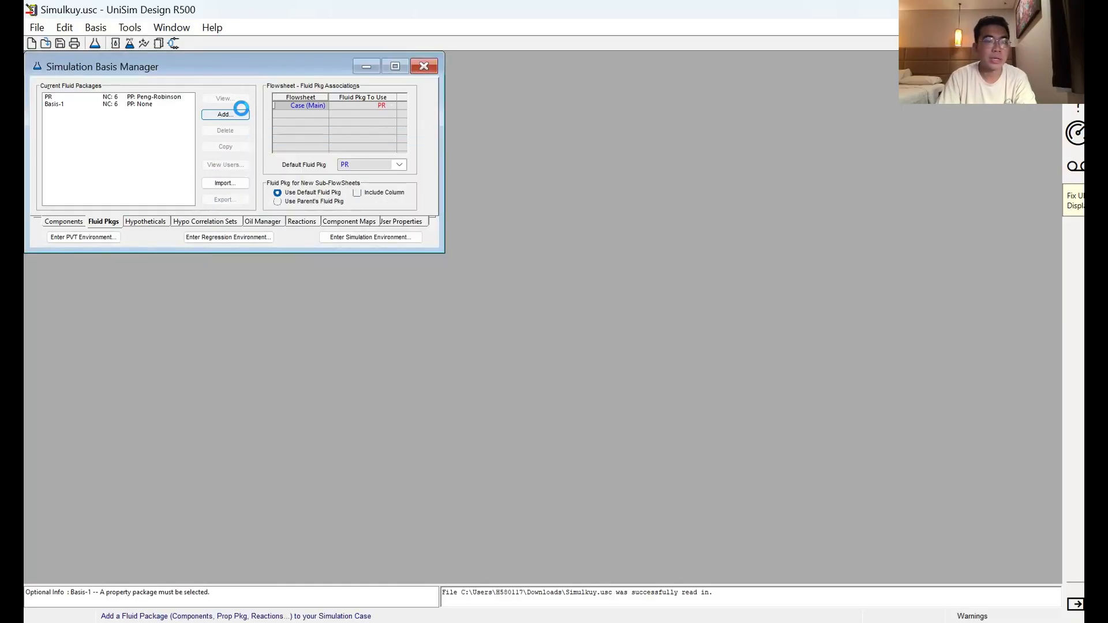
pyautogui.click(151, 258)
pyautogui.write('SRK')
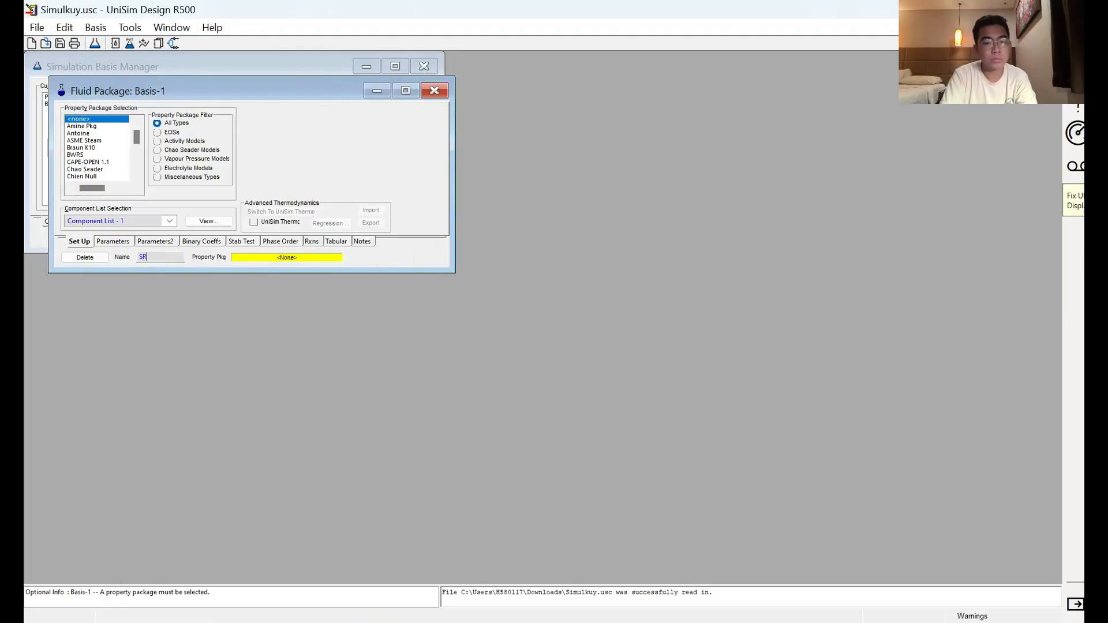
pyautogui.press('Return')
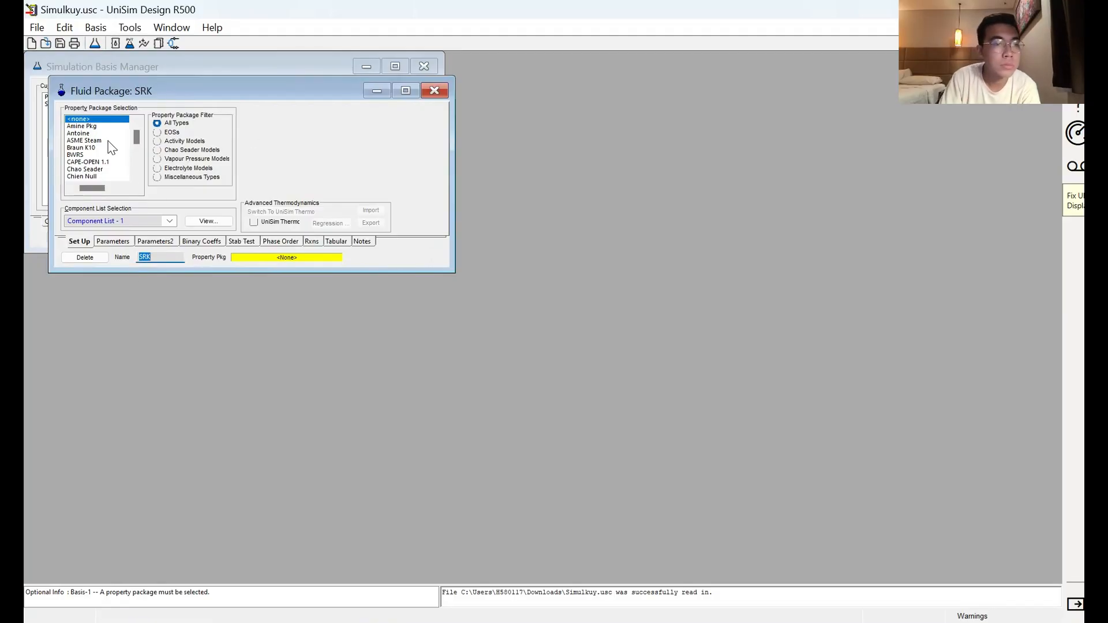
pyautogui.scroll(-5, 123, 147)
pyautogui.scroll(-6, 124, 147)
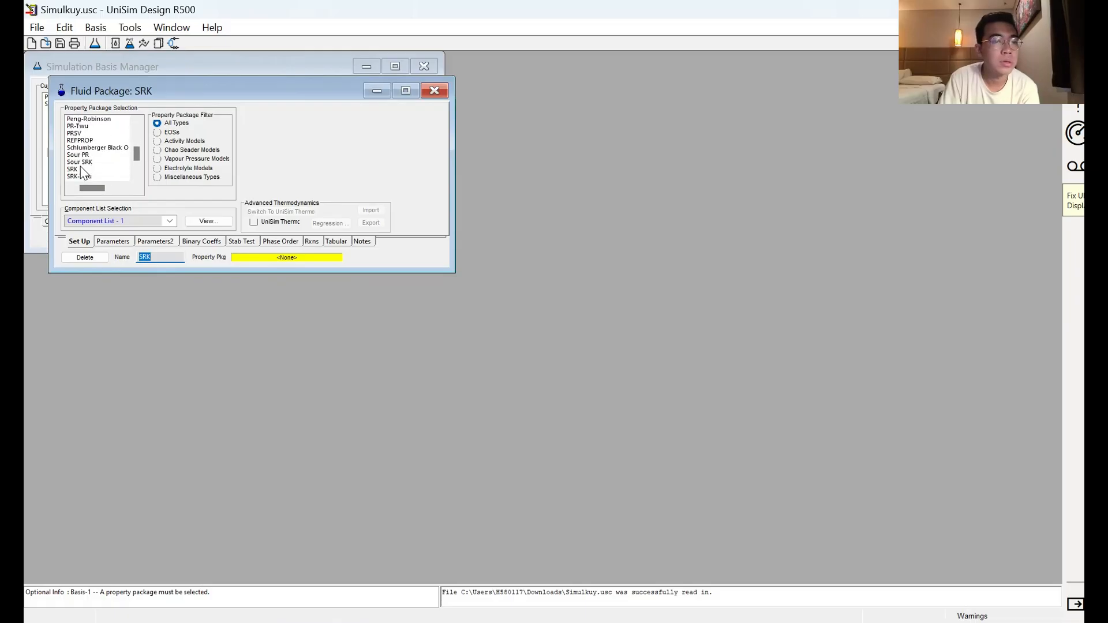
pyautogui.click(75, 169)
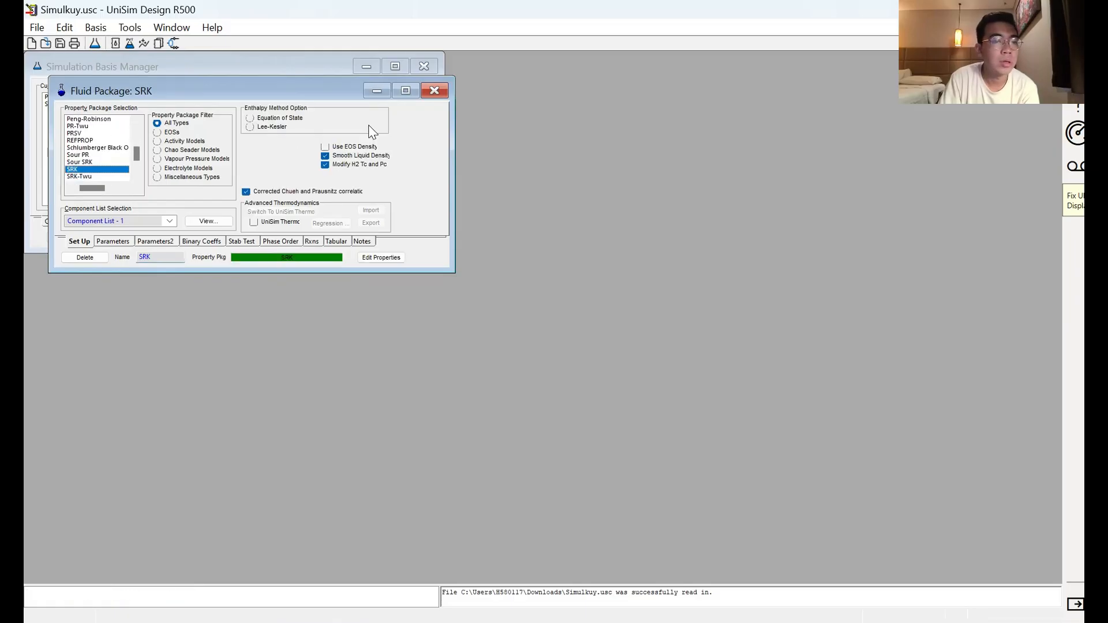
pyautogui.click(434, 90)
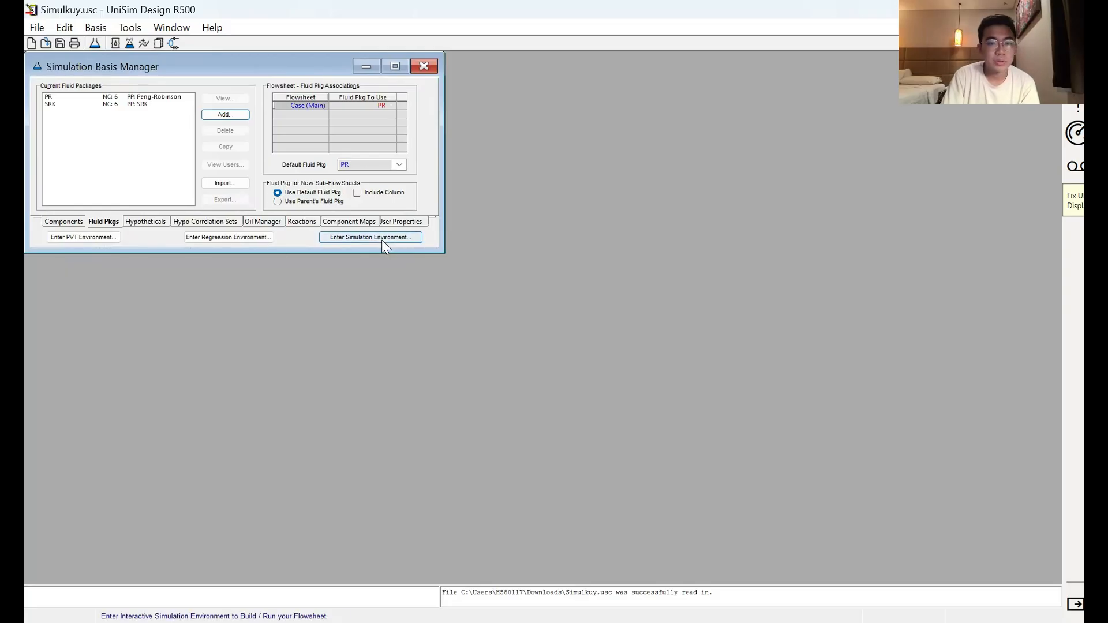
# Step: Enter the simulation environment and add a material stream named Envelope Test to the maximized flowsheet
pyautogui.click(346, 237)
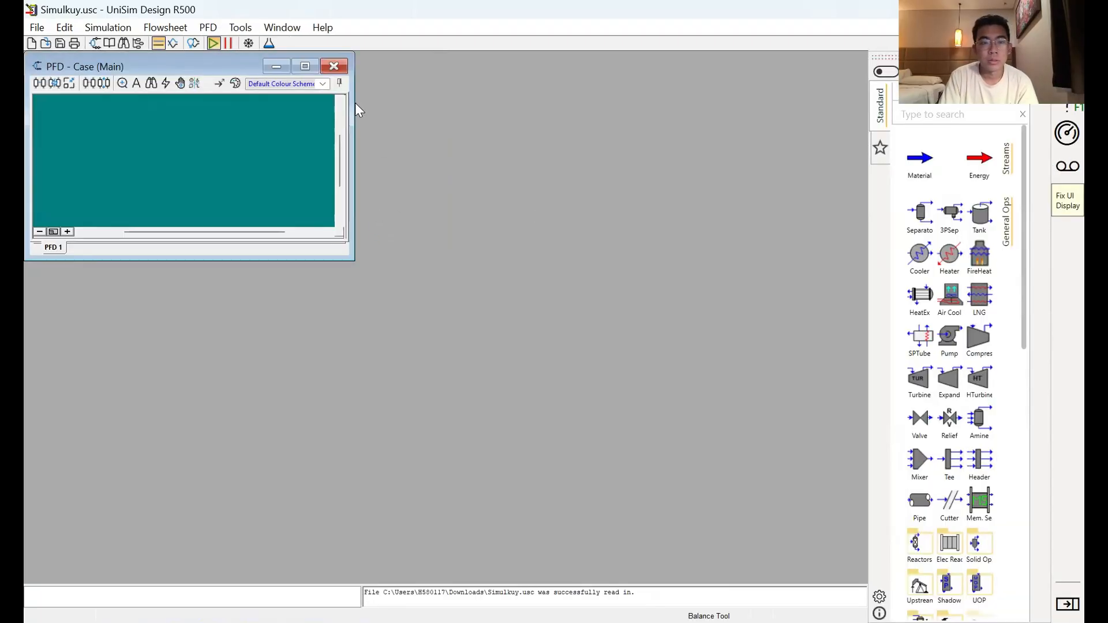
pyautogui.click(306, 66)
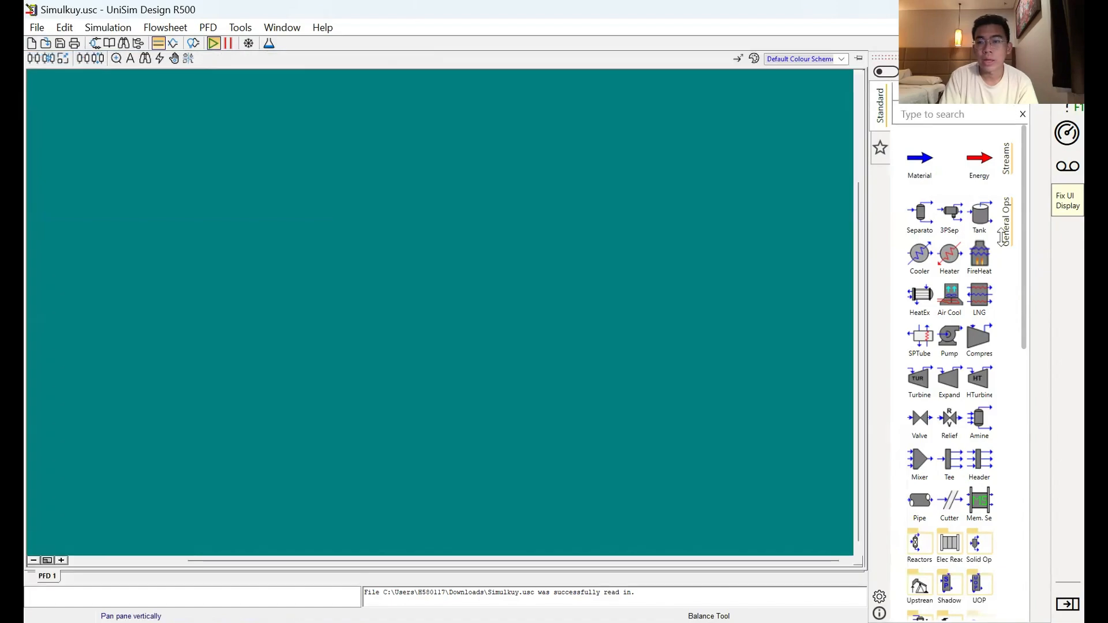
pyautogui.doubleClick(913, 169)
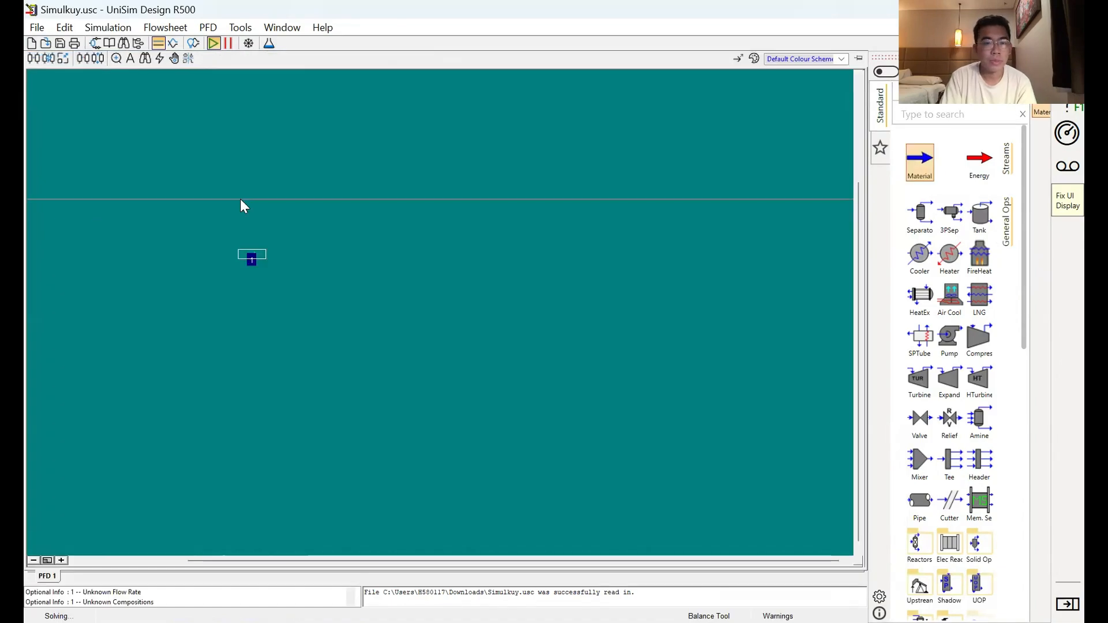
pyautogui.click(250, 266)
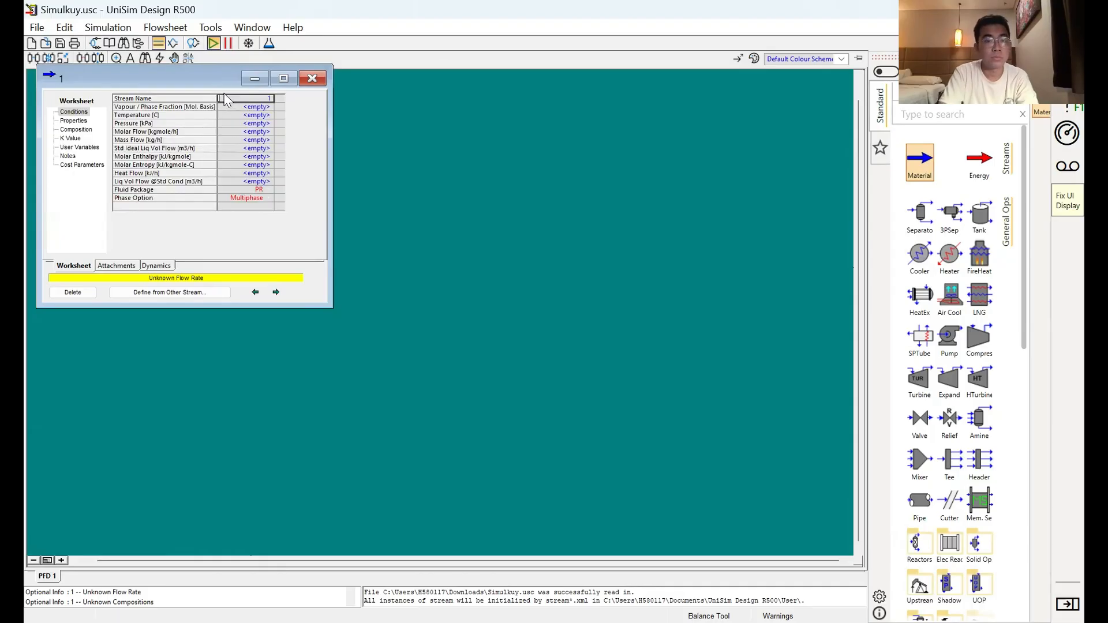
pyautogui.write('Envelope Test')
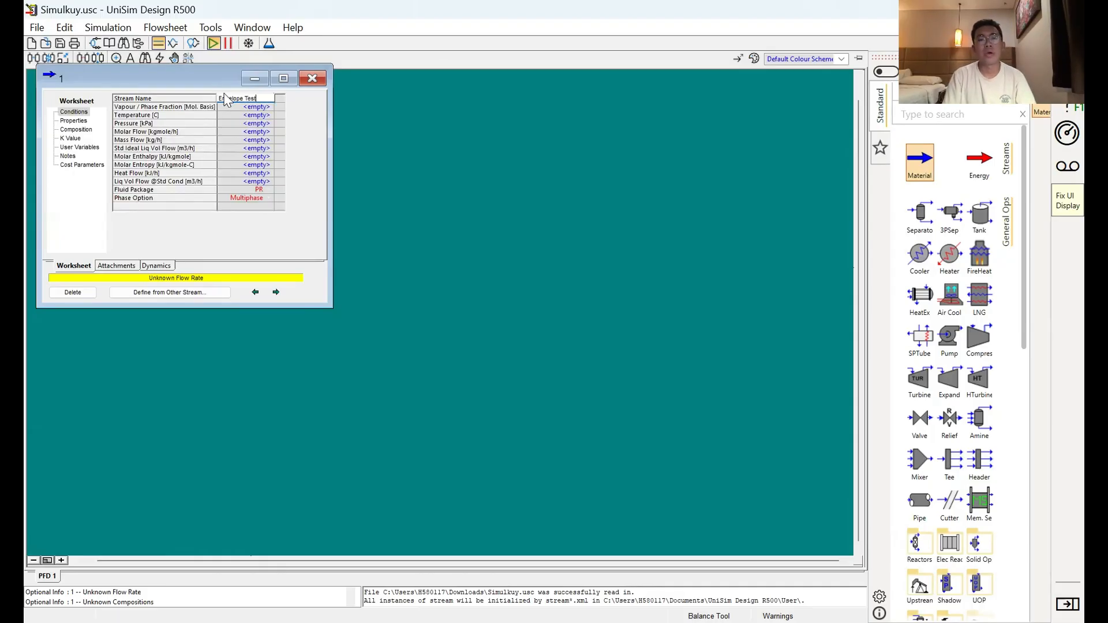
pyautogui.press('Return')
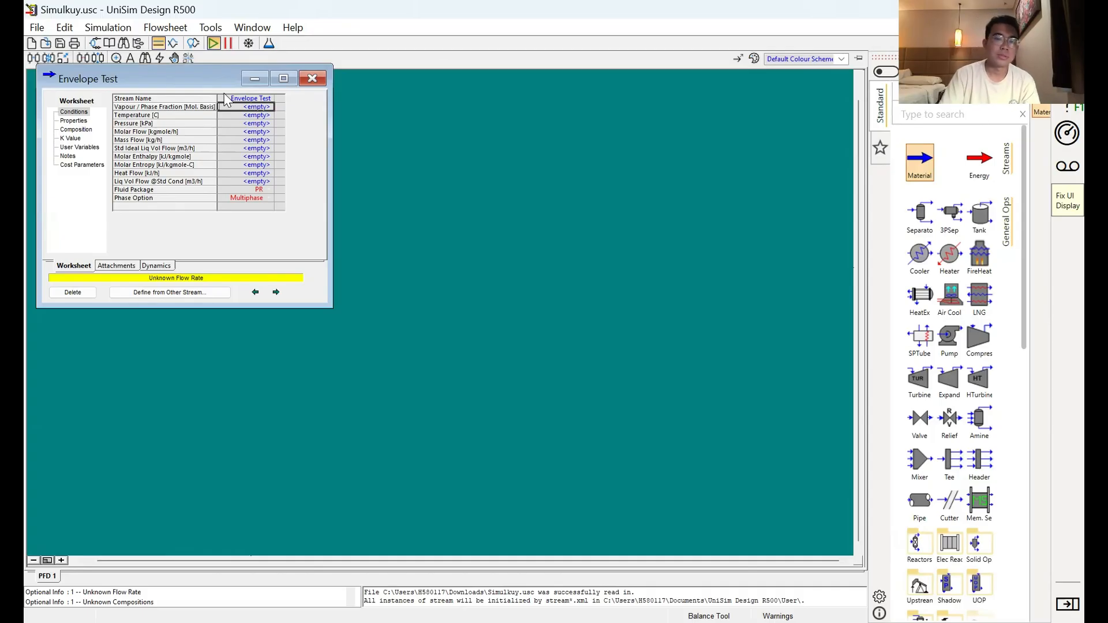
# Step: Set the mole fraction of all six components in the Envelope Test stream to 0.15 and normalize the composition
pyautogui.click(76, 129)
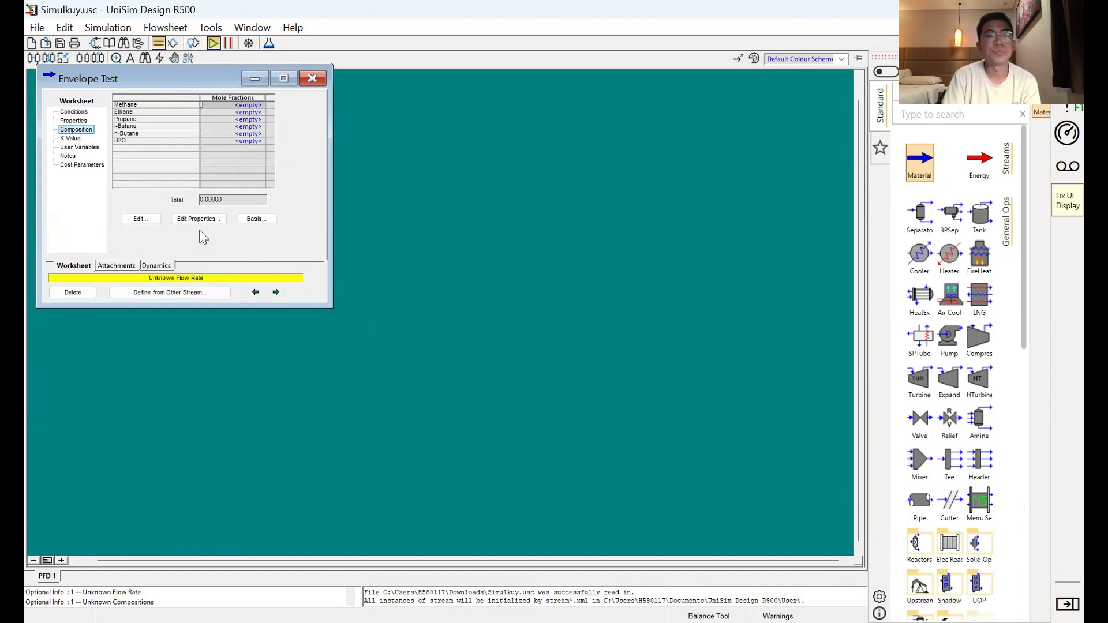
pyautogui.click(149, 224)
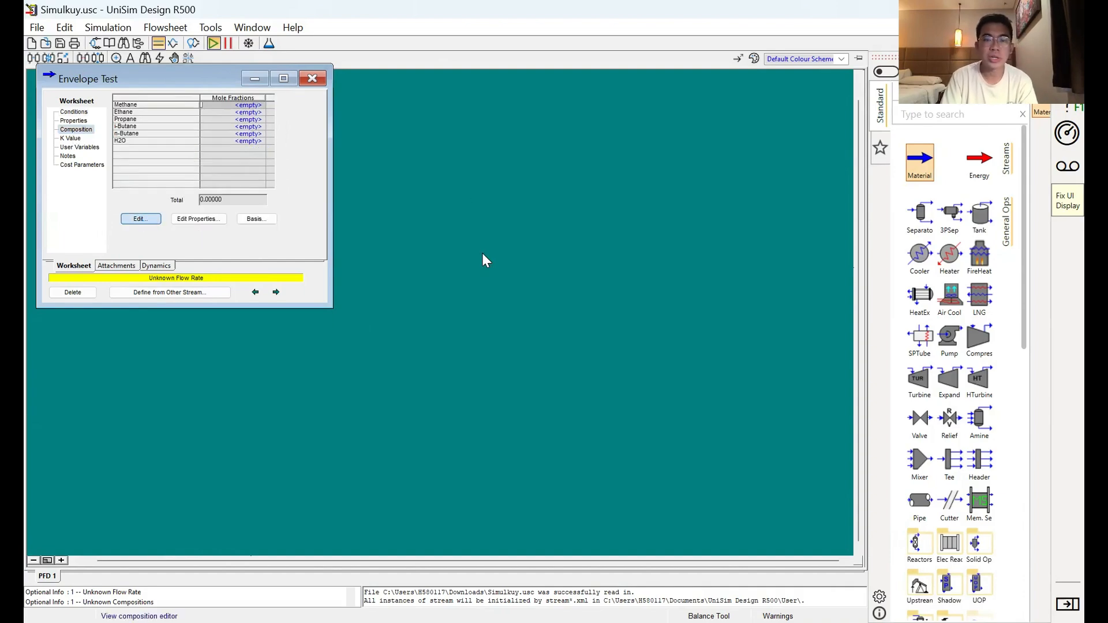
pyautogui.click(535, 273)
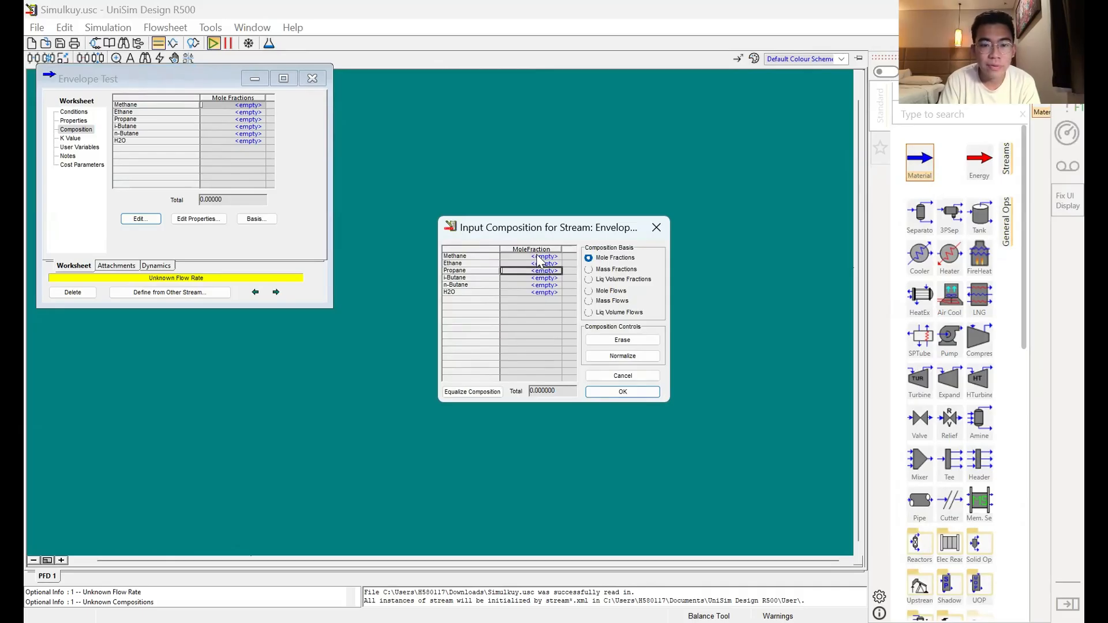
pyautogui.click(536, 256)
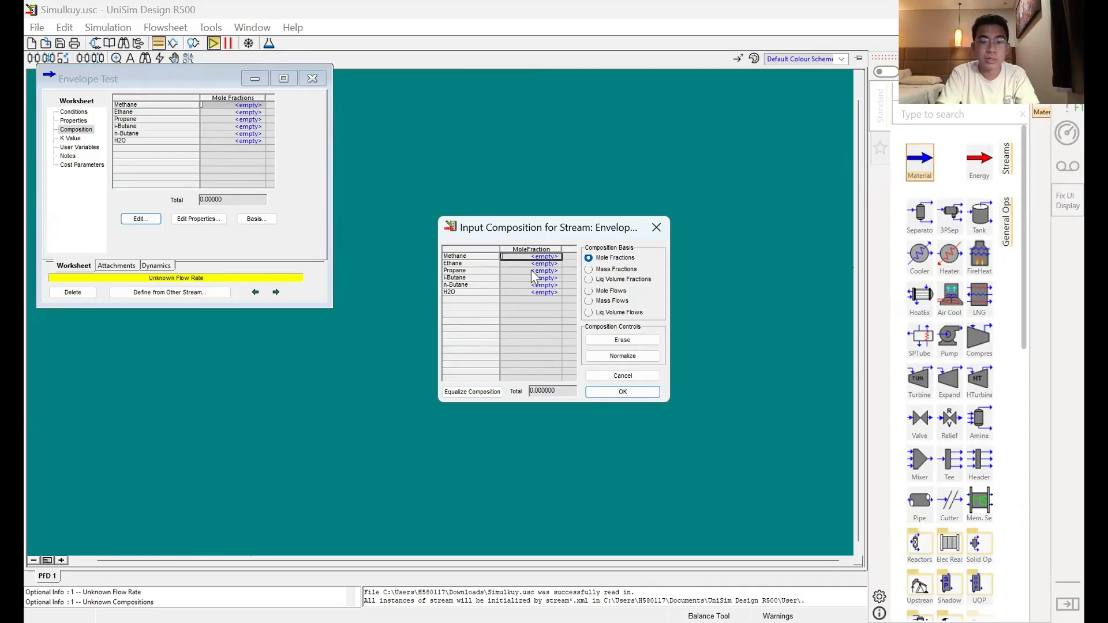
pyautogui.write('0')
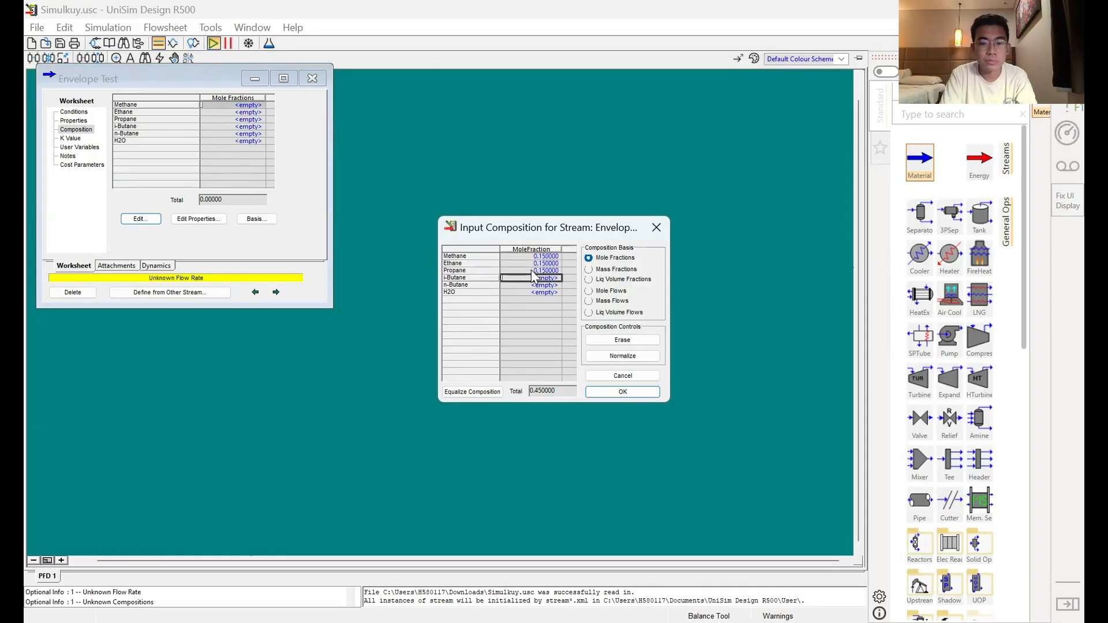
pyautogui.write('.15 0.15 0.15 0.15 0.15 0.15')
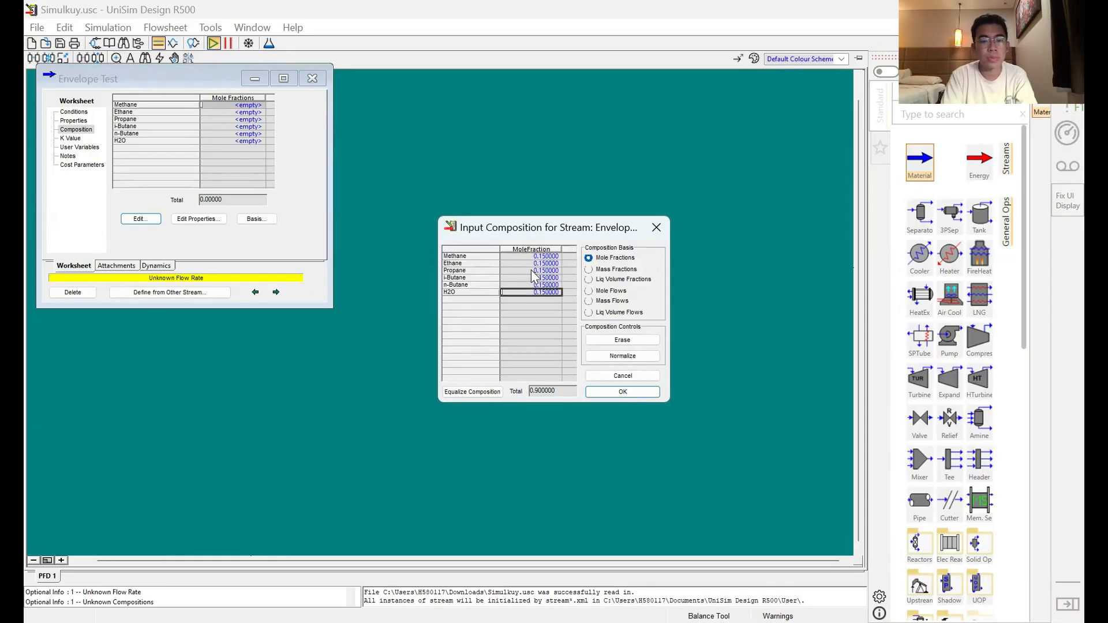
pyautogui.click(613, 360)
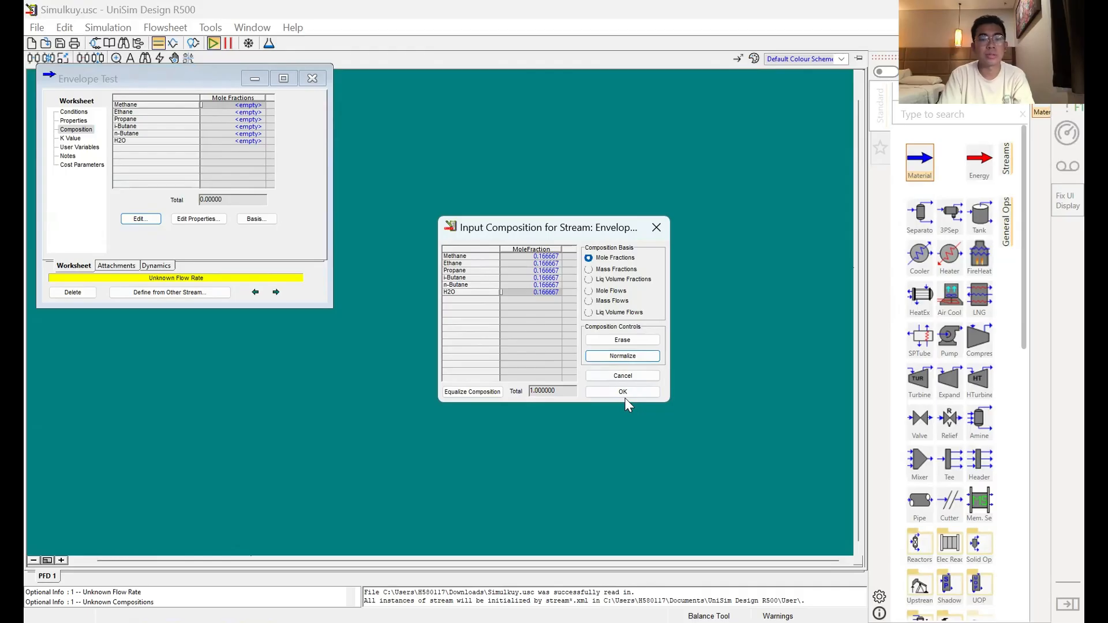
pyautogui.click(618, 390)
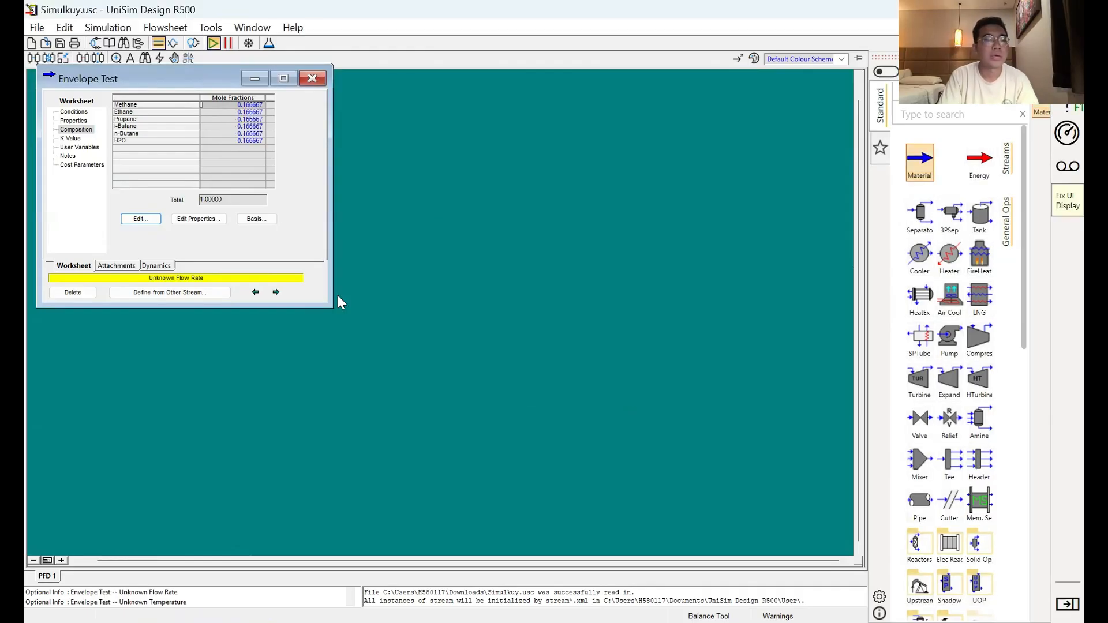
pyautogui.click(310, 83)
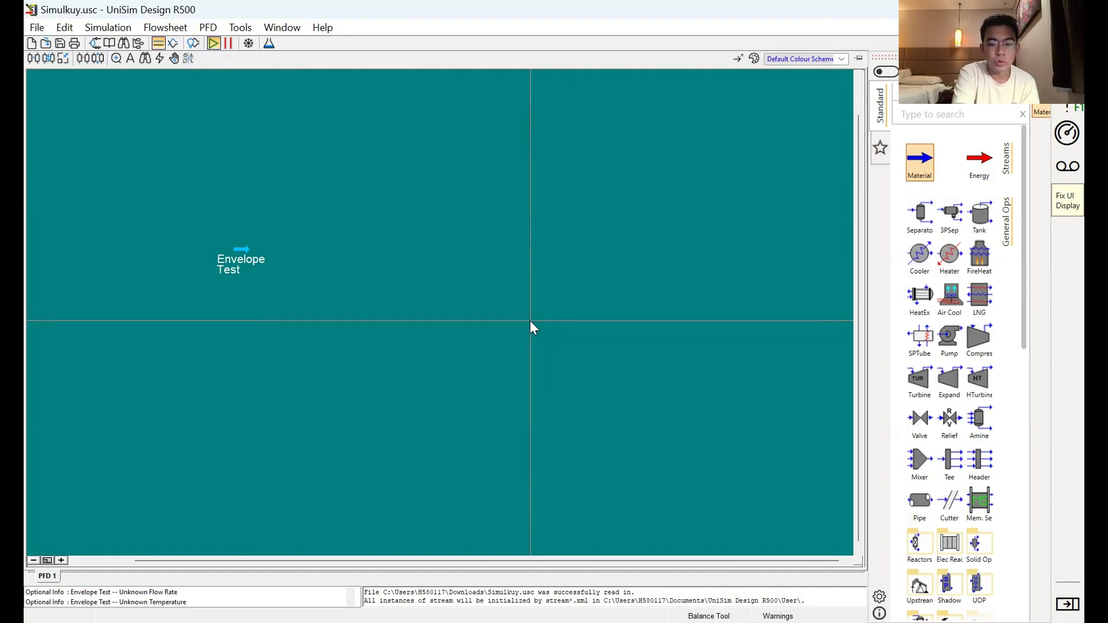
# Step: Open the available utilities and add an Envelope Utility to the case
pyautogui.hotkey('ctrl', 'u')
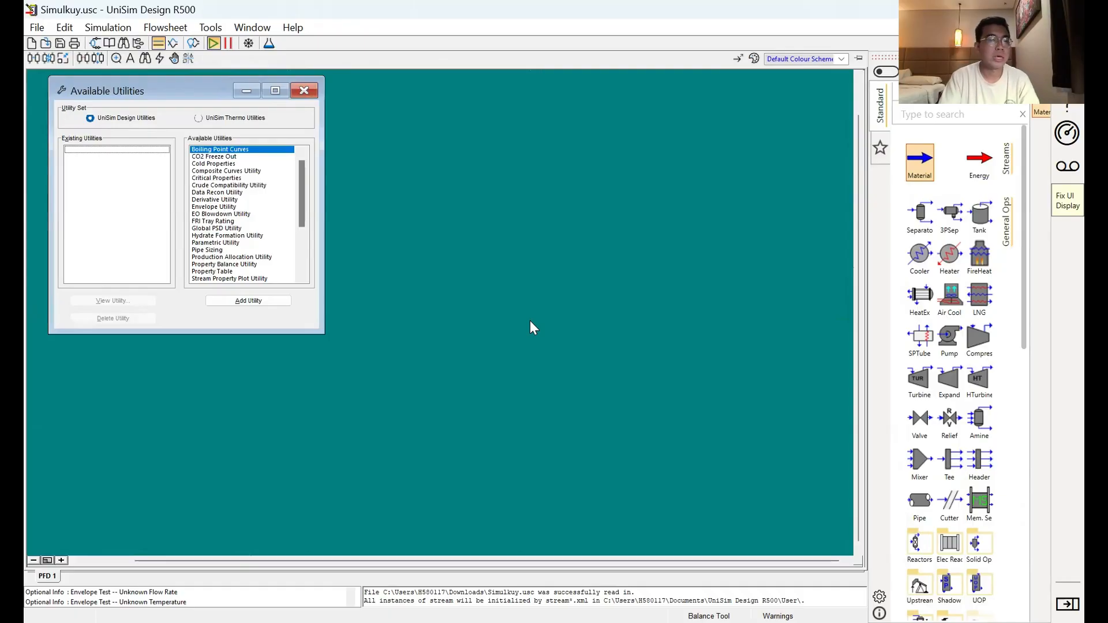
pyautogui.scroll(-1, 244, 228)
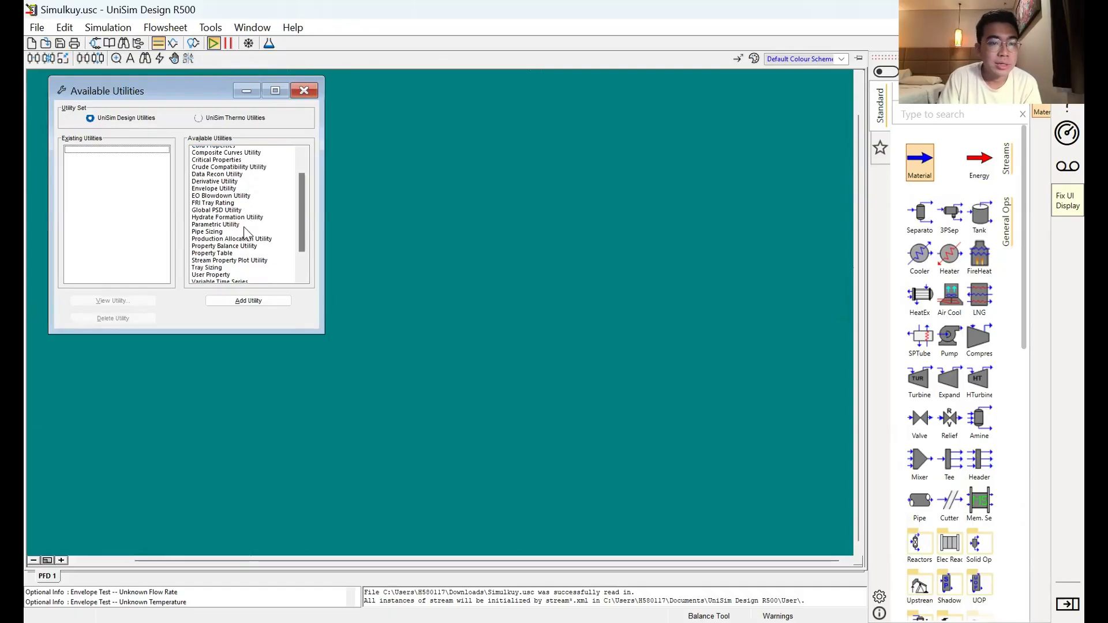
pyautogui.click(233, 185)
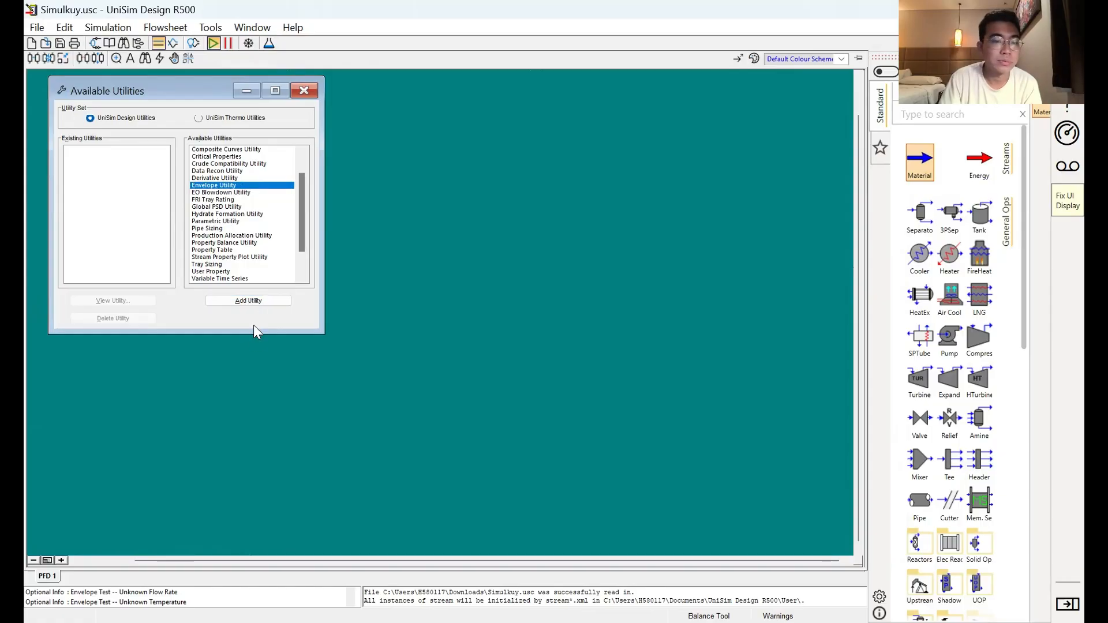
pyautogui.doubleClick(248, 301)
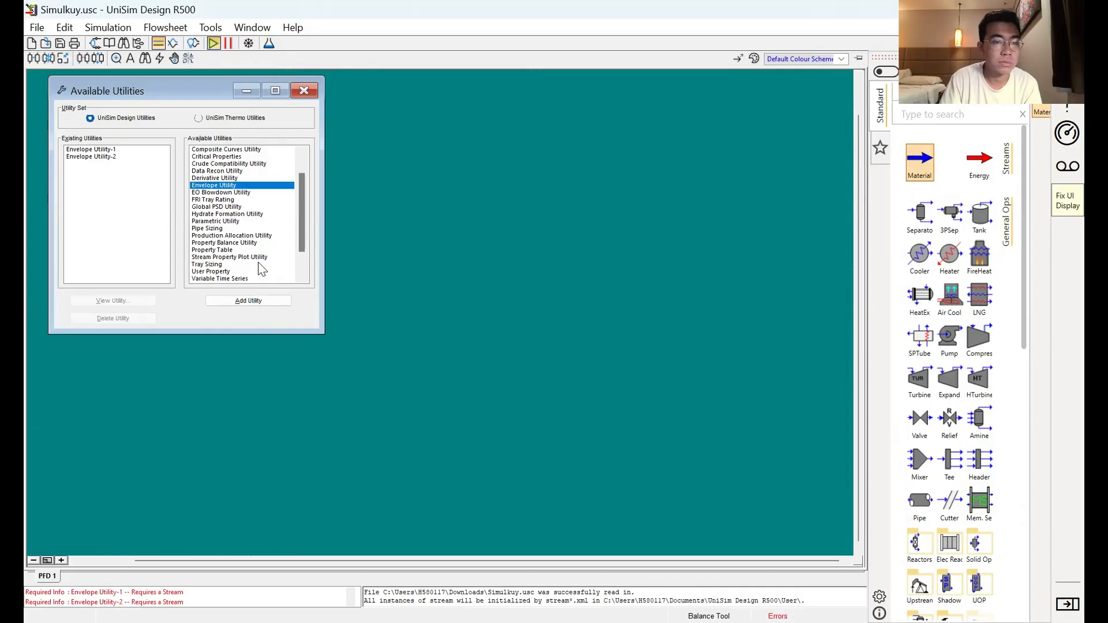
# Step: Delete the duplicate Envelope Utility-2 from the existing utilities, keeping Envelope Utility-1
pyautogui.click(364, 114)
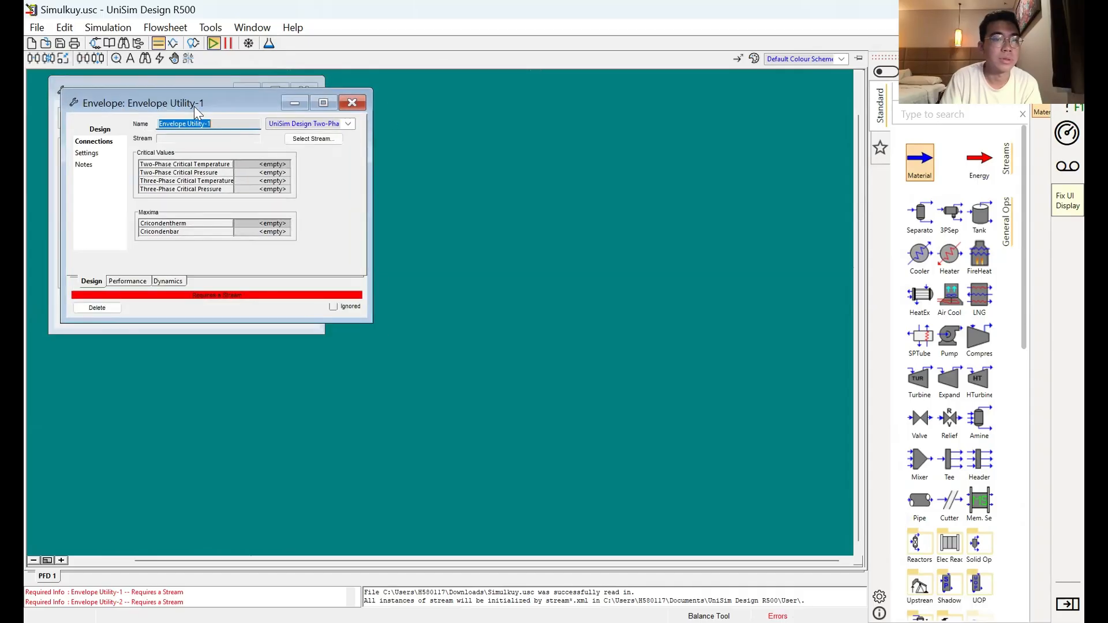
pyautogui.click(103, 159)
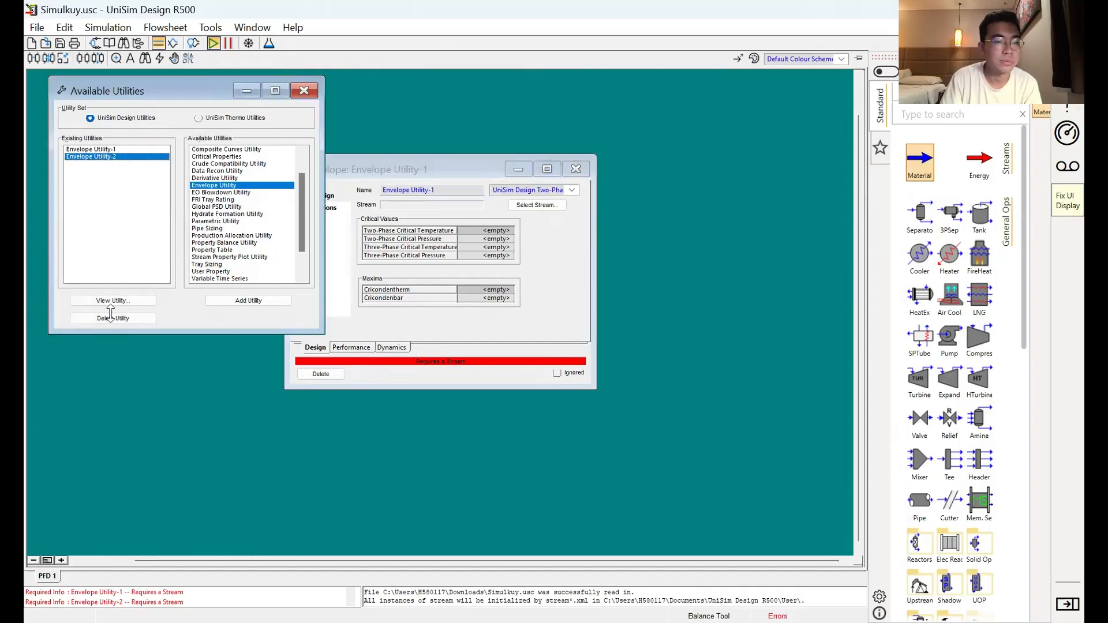
pyautogui.click(141, 320)
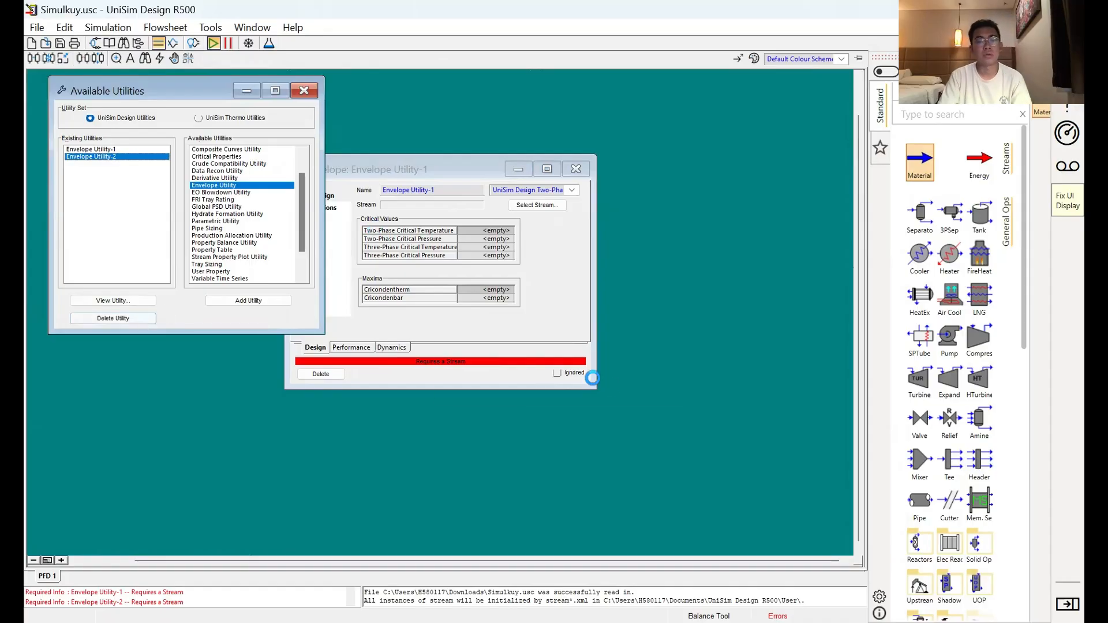
pyautogui.click(579, 382)
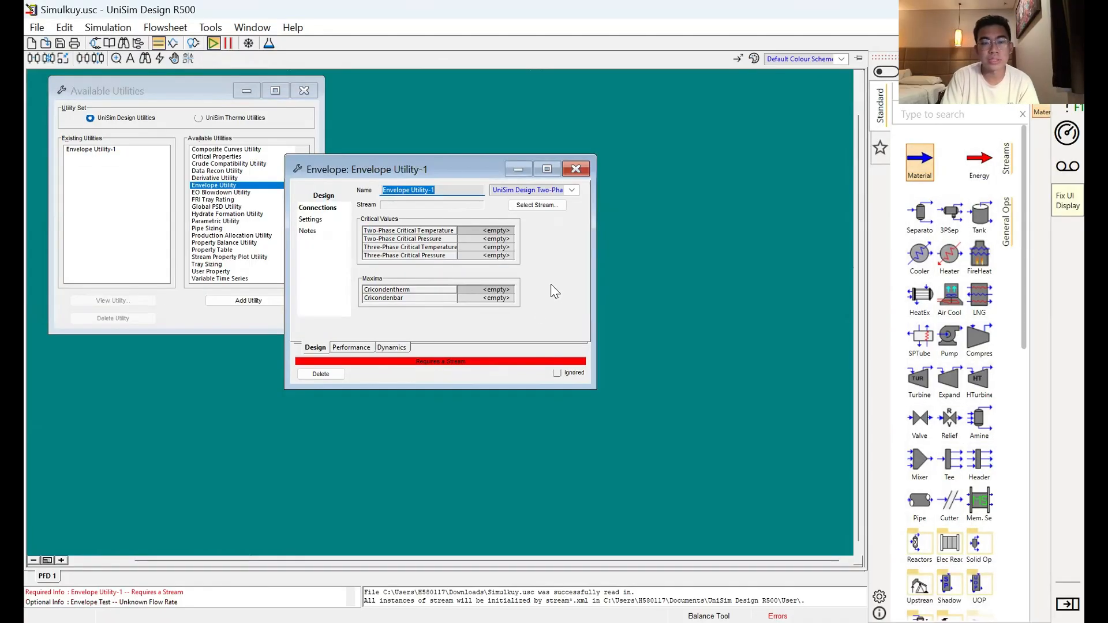
# Step: Attach the Envelope Test stream to Envelope Utility-1 and keep UniSim Design Two-Phase as the calculation method
pyautogui.click(540, 211)
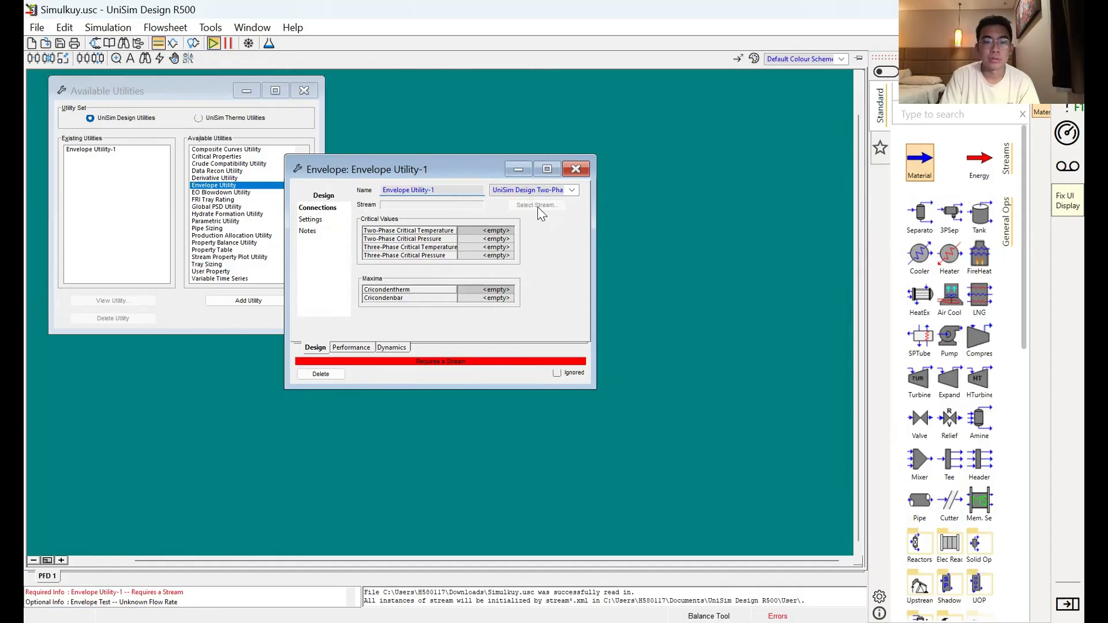
pyautogui.click(557, 264)
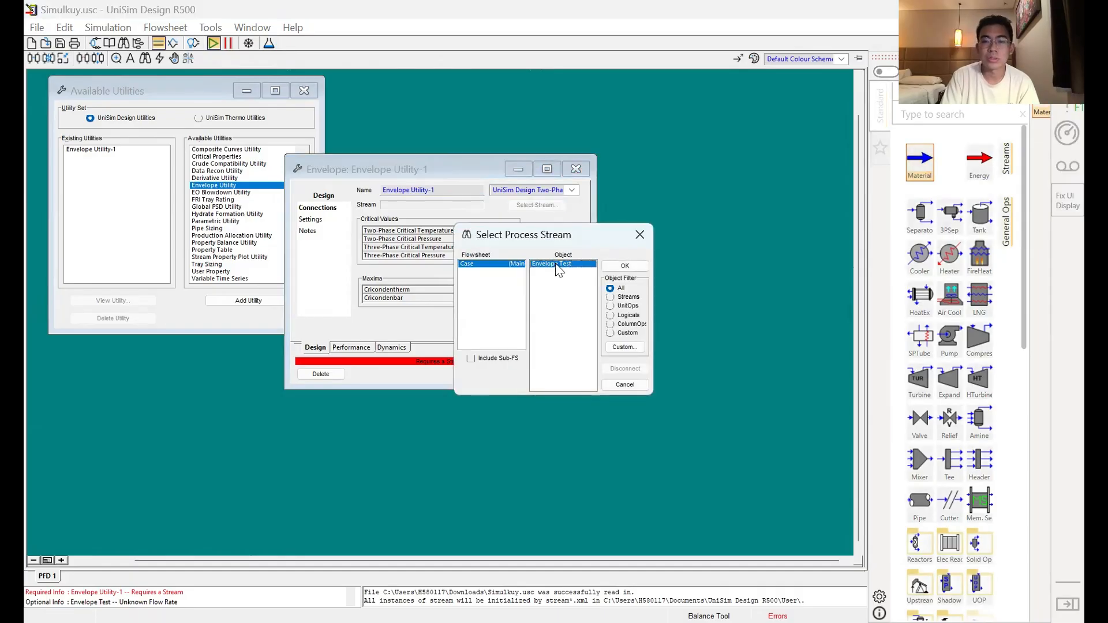
pyautogui.click(606, 266)
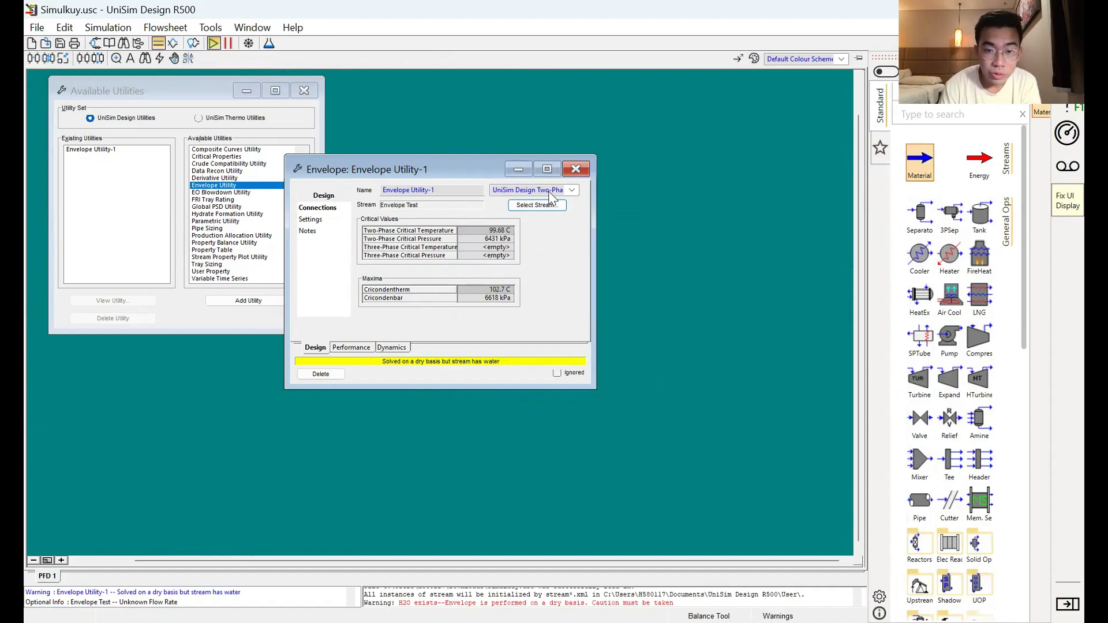
pyautogui.click(519, 192)
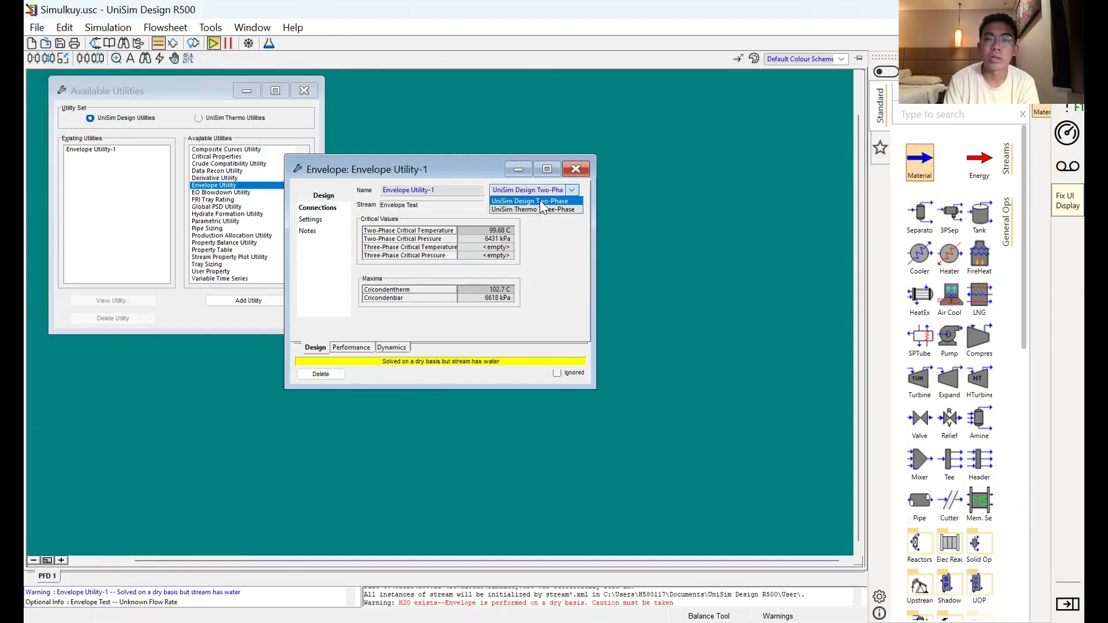
pyautogui.click(539, 201)
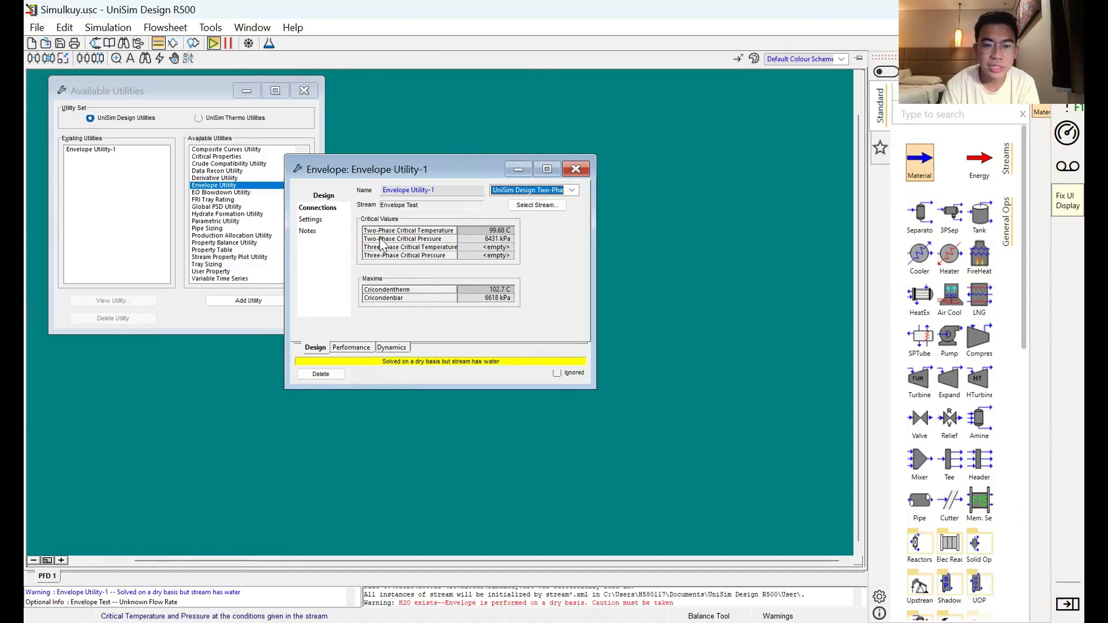
# Step: Examine the two-phase critical temperature and pressure, along with the cricondentherm and cricondenbar
pyautogui.click(488, 232)
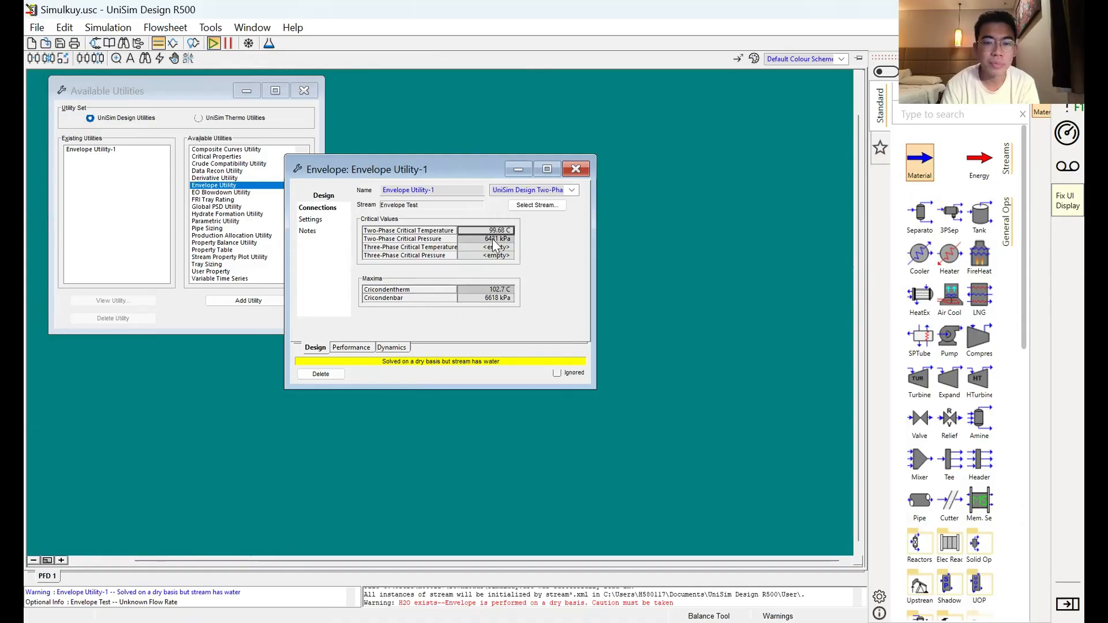
pyautogui.moveTo(480, 292)
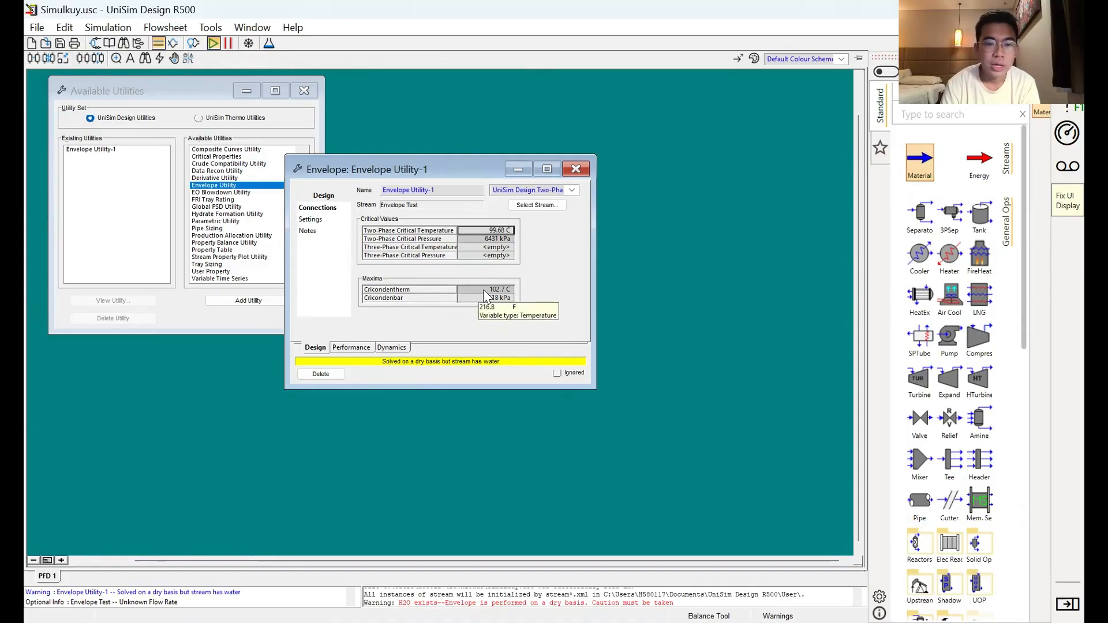
pyautogui.click(483, 289)
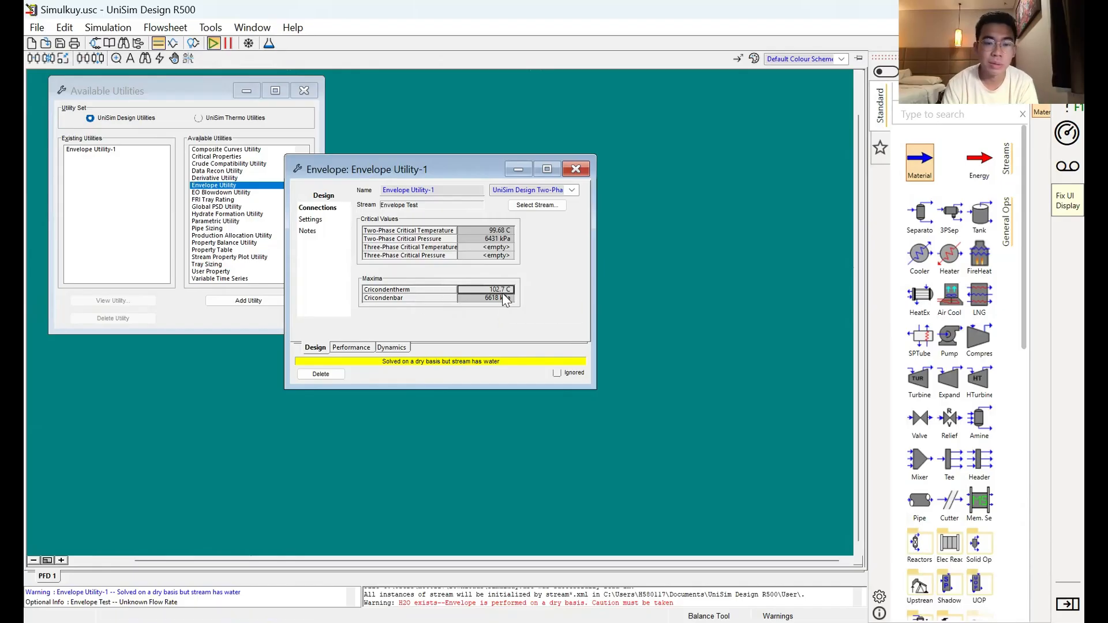
pyautogui.moveTo(482, 306)
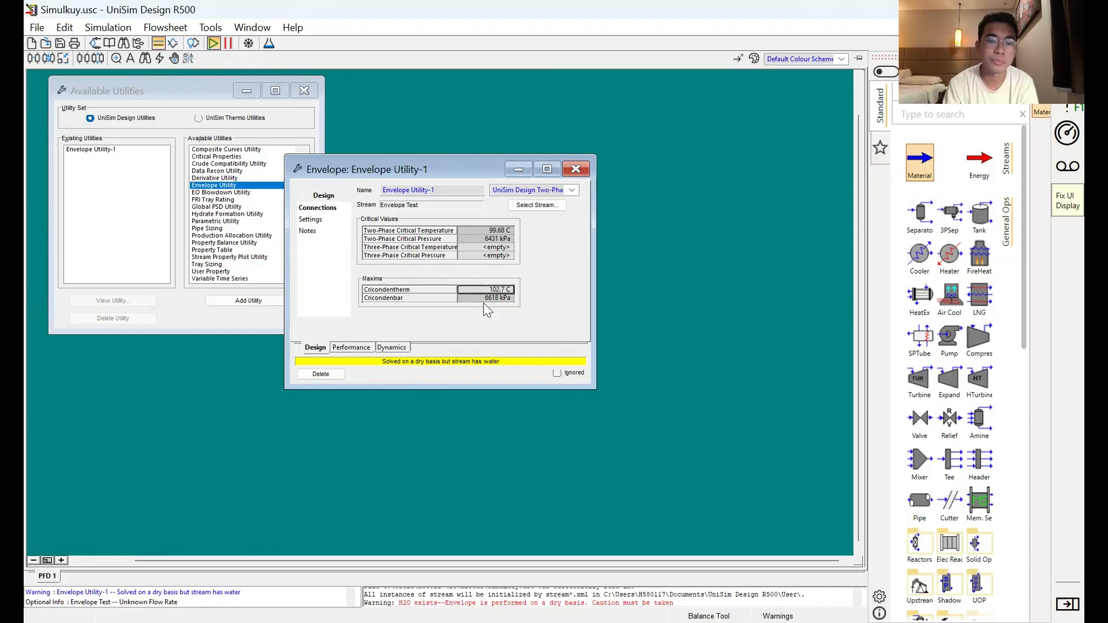
# Step: Display the utility's PT envelope plot, and enlarge and reposition its window so the curves can be read
pyautogui.click(361, 347)
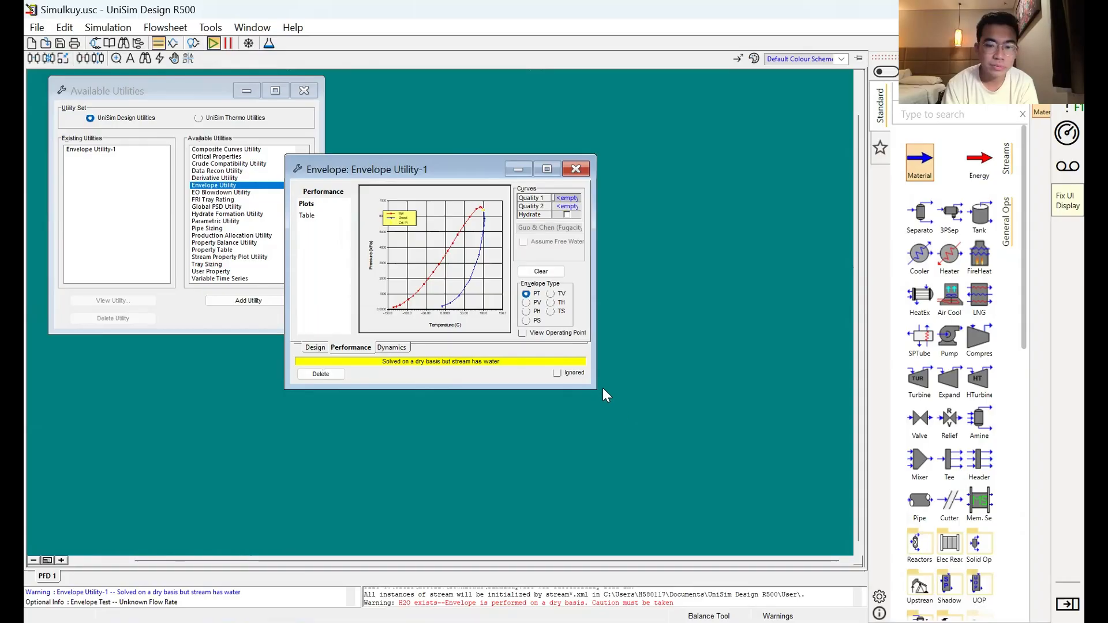
pyautogui.moveTo(594, 388); pyautogui.dragTo(865, 482)
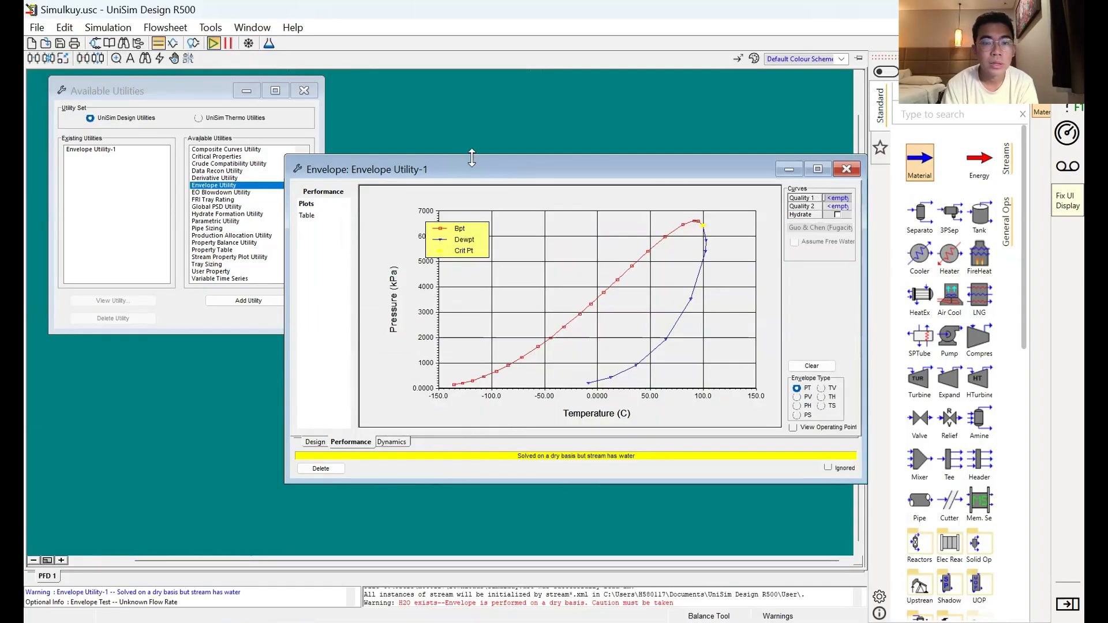
pyautogui.moveTo(472, 173); pyautogui.dragTo(300, 144)
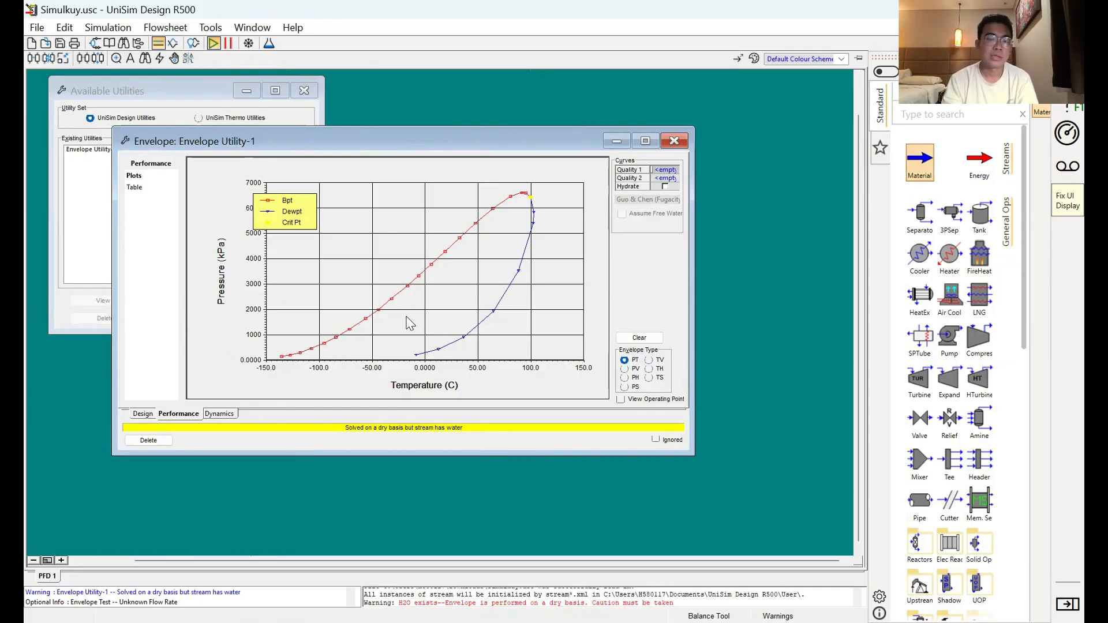
# Step: Inspect the envelope plot's coordinates with a horizontal and a vertical crosshair, and turn the crosshair off
pyautogui.rightClick(425, 346)
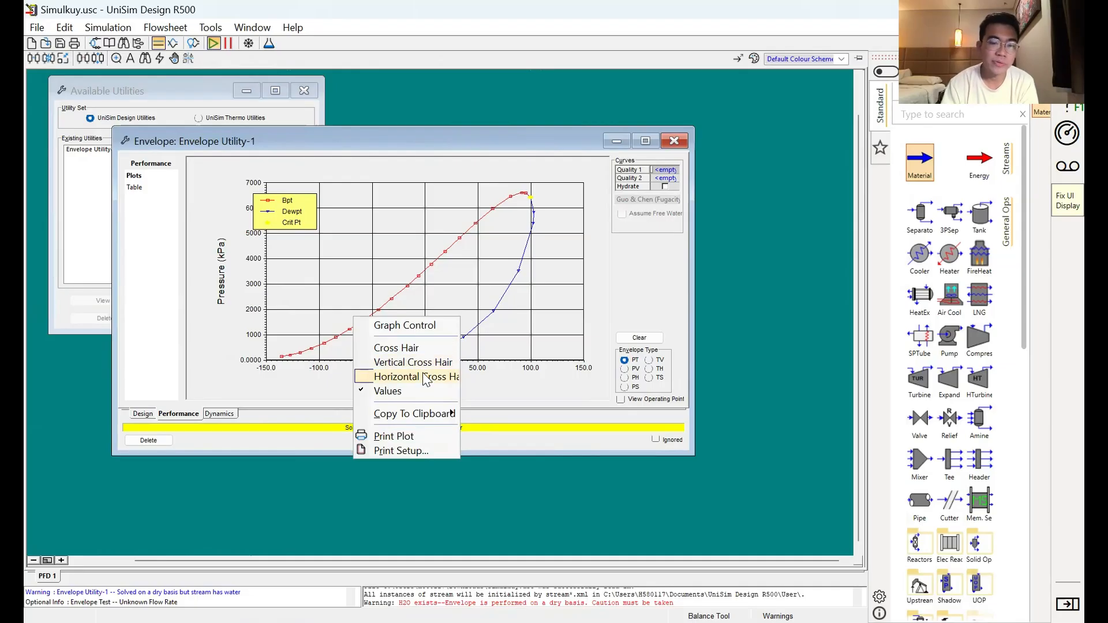
pyautogui.click(423, 377)
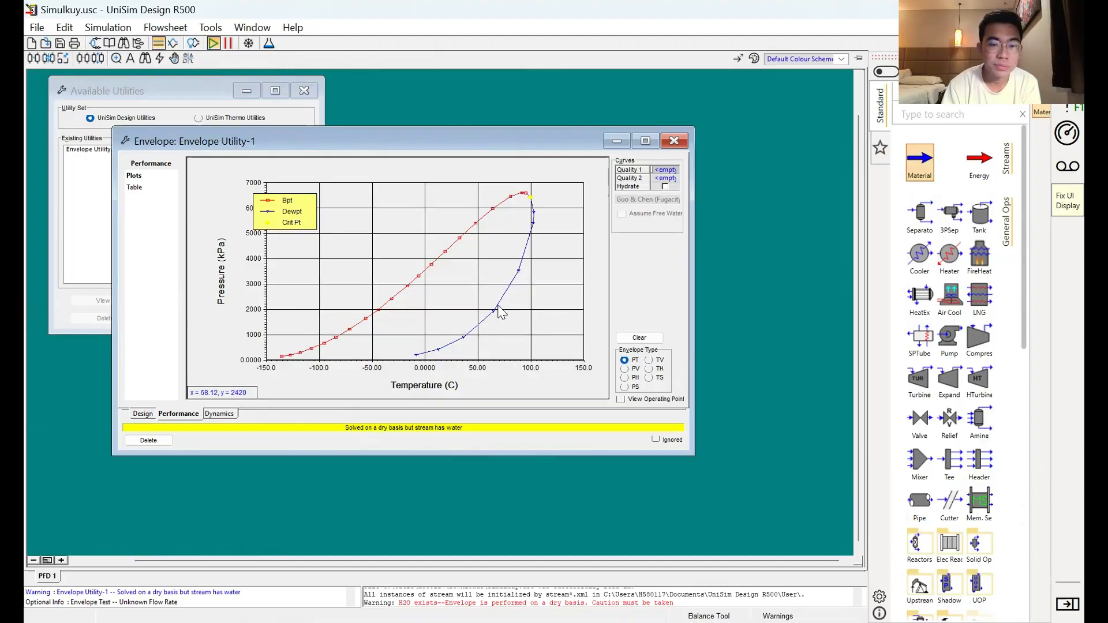
pyautogui.rightClick(404, 326)
pyautogui.click(375, 379)
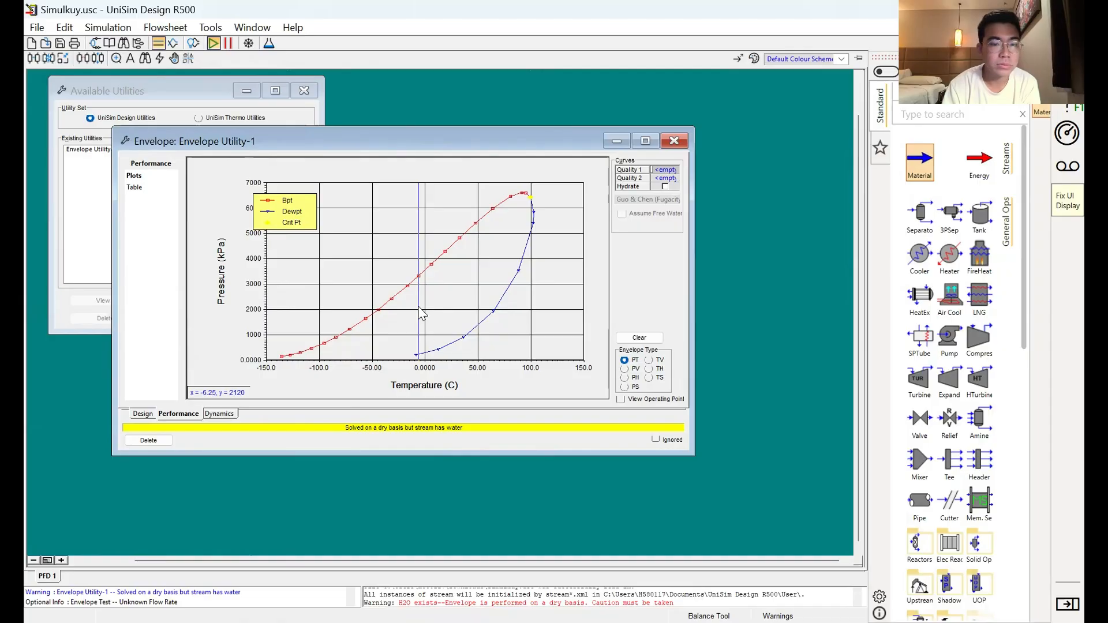
pyautogui.rightClick(427, 341)
pyautogui.click(425, 339)
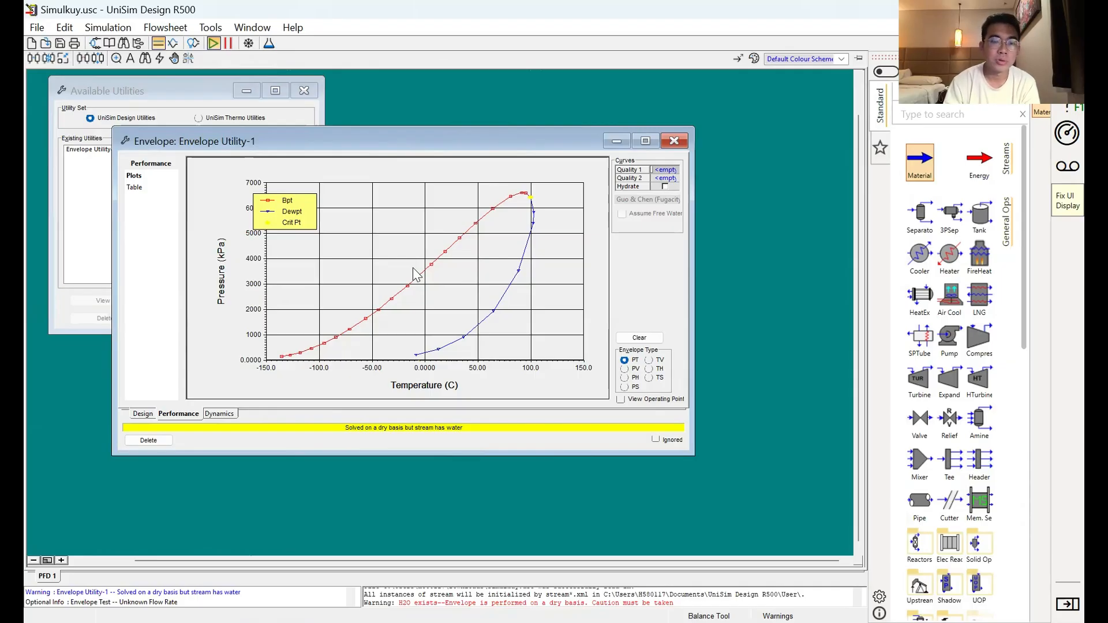
pyautogui.rightClick(443, 238)
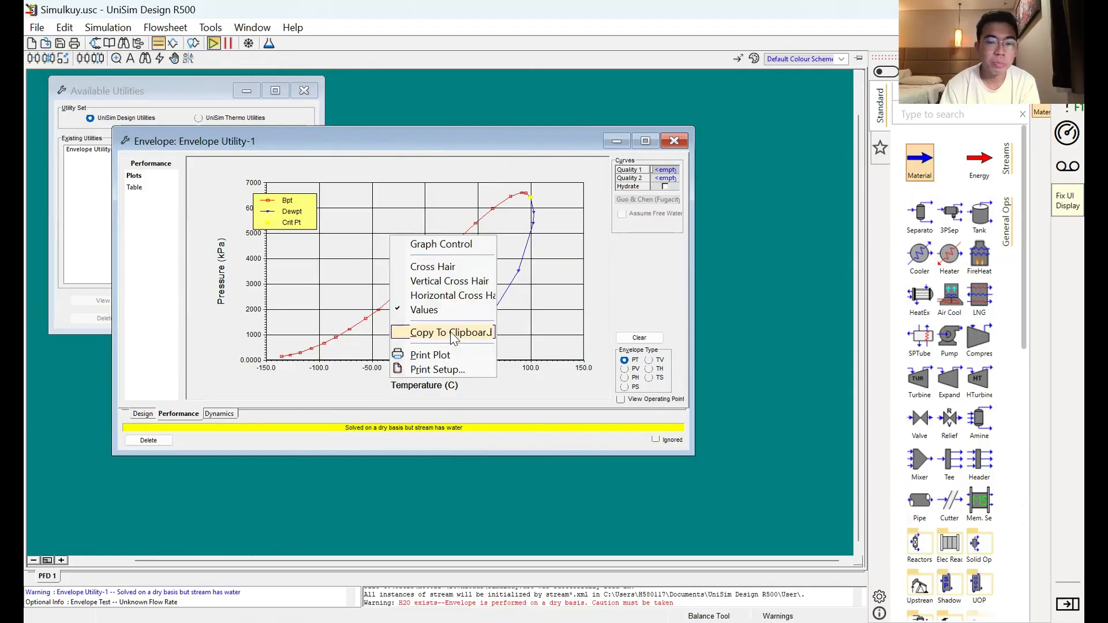
pyautogui.moveTo(453, 334)
pyautogui.click(557, 349)
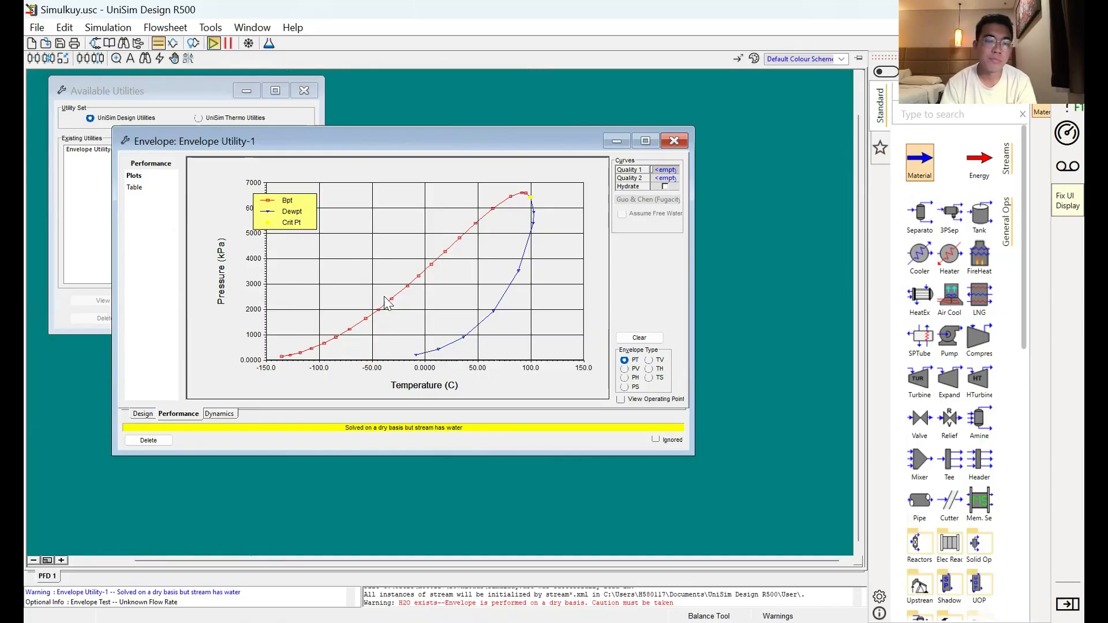
# Step: View the stream's envelope plot as the TV, PV, TH, PH and TS types in turn
pyautogui.click(649, 360)
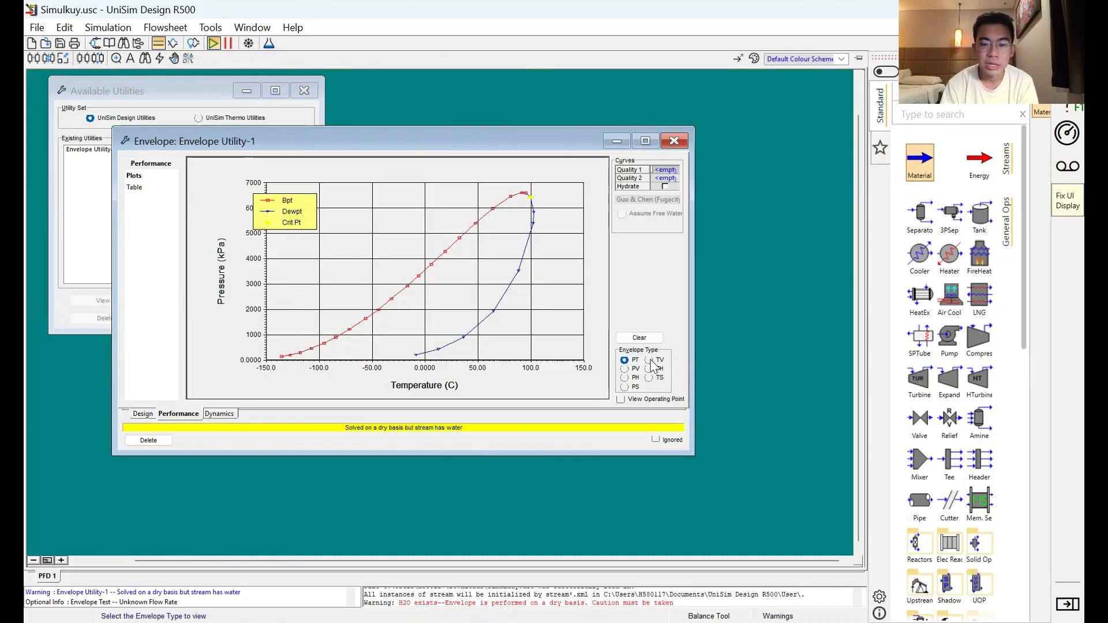
pyautogui.click(625, 369)
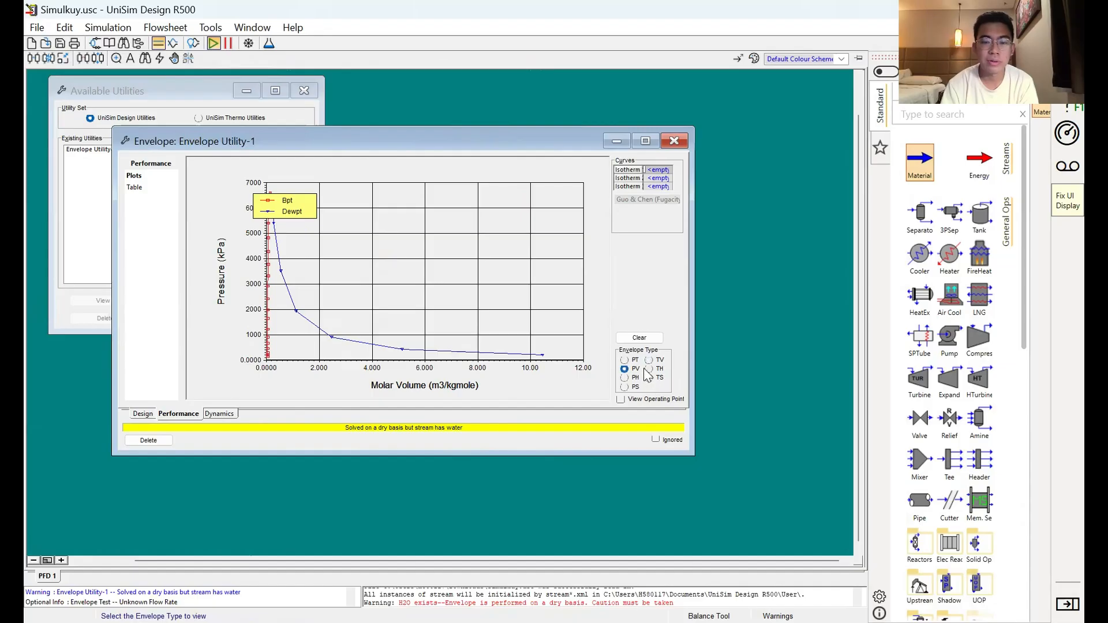
pyautogui.click(649, 370)
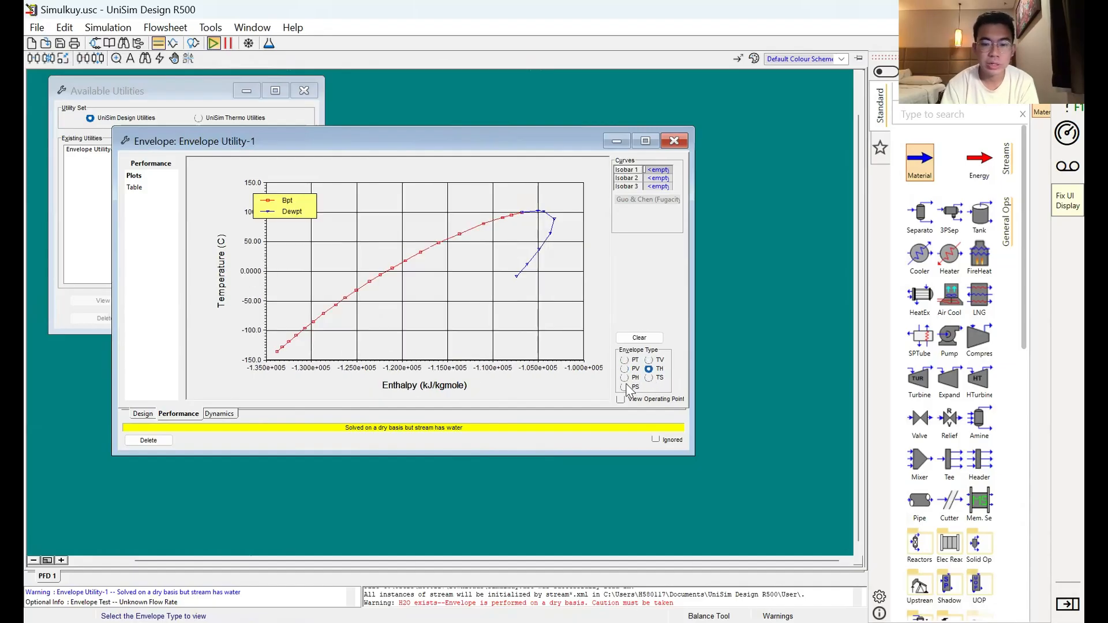
pyautogui.click(625, 378)
pyautogui.click(650, 380)
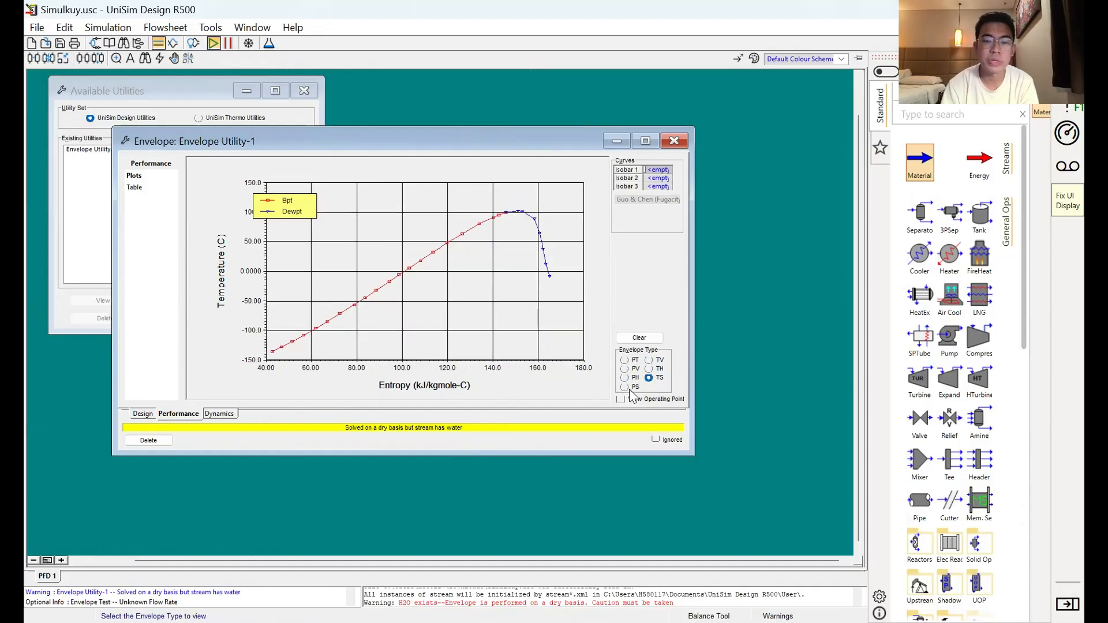
# Step: Return to the PT envelope plot, show the hydrate curve to inspect it, and hide it again
pyautogui.click(624, 360)
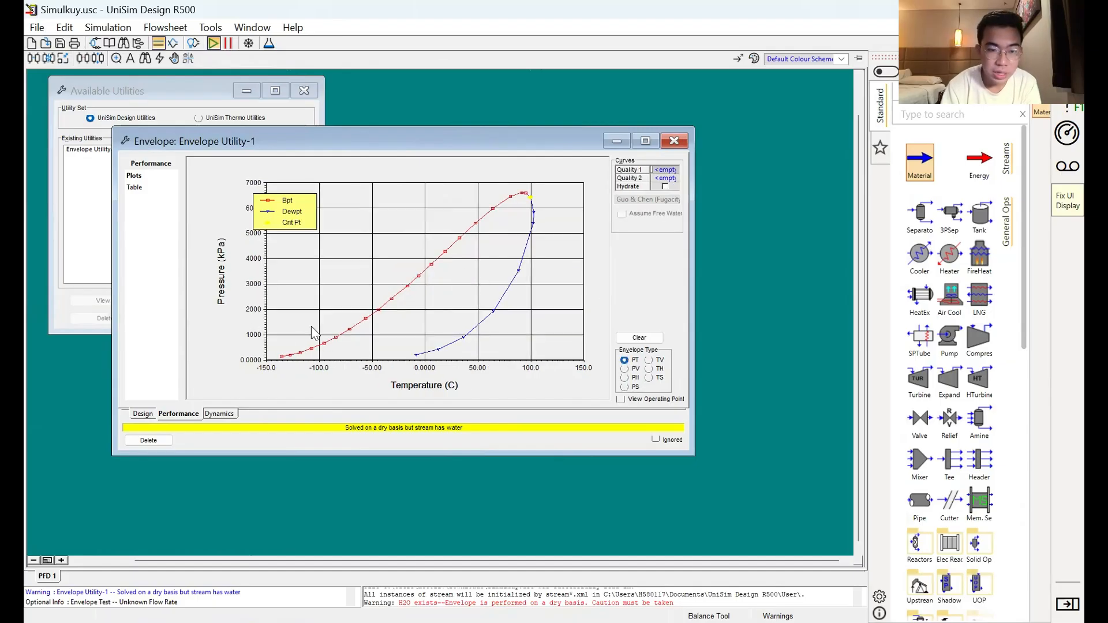
pyautogui.click(666, 186)
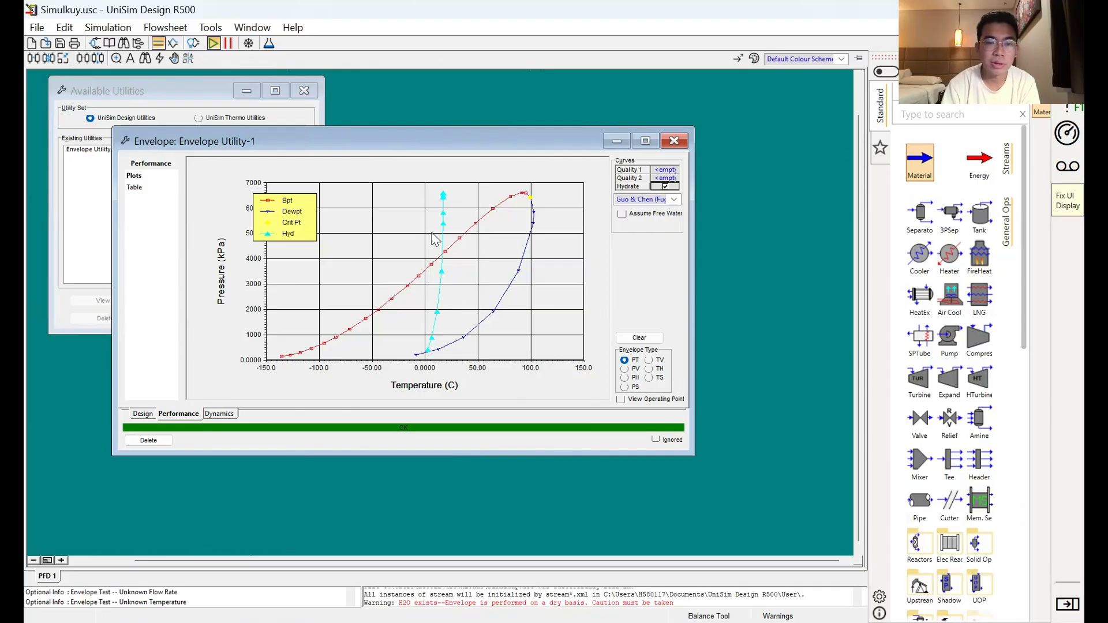
pyautogui.click(673, 188)
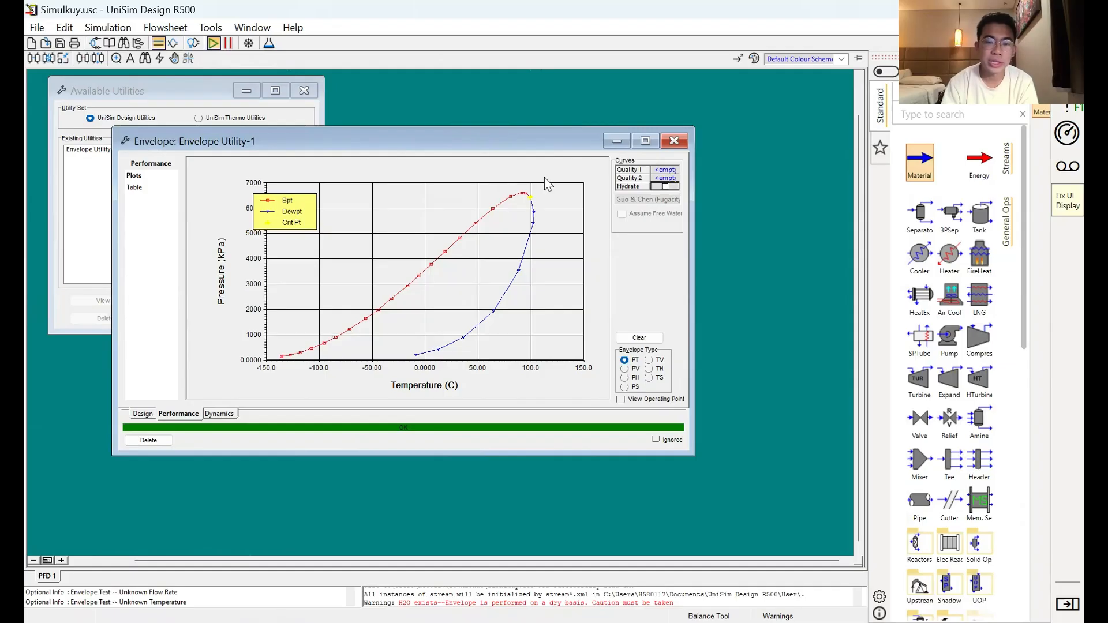
# Step: Open the tabular envelope data and examine the bubble point pressures, temperatures and other properties
pyautogui.click(133, 187)
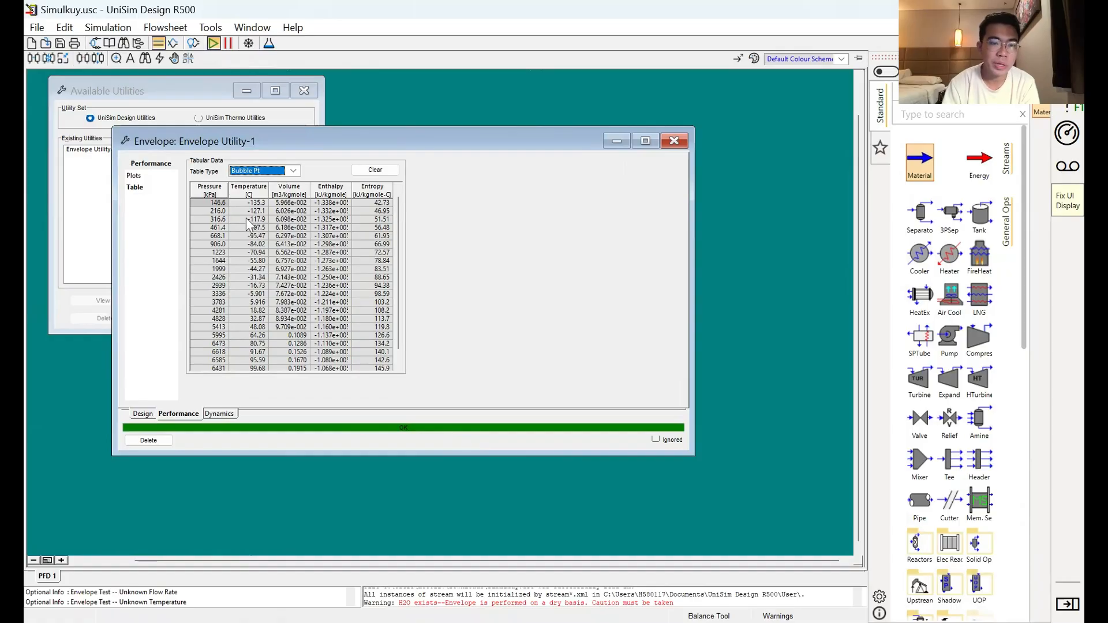
pyautogui.click(218, 227)
pyautogui.scroll(-1, 317, 253)
pyautogui.scroll(1, 317, 252)
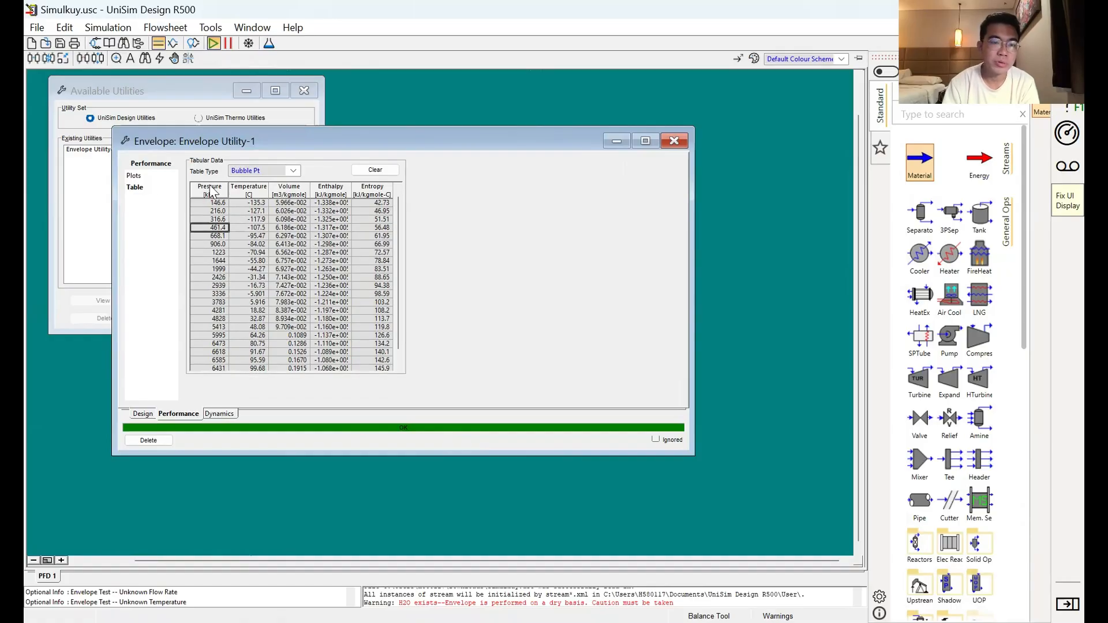
# Step: Switch the envelope's tabular data to the dew point table
pyautogui.click(242, 170)
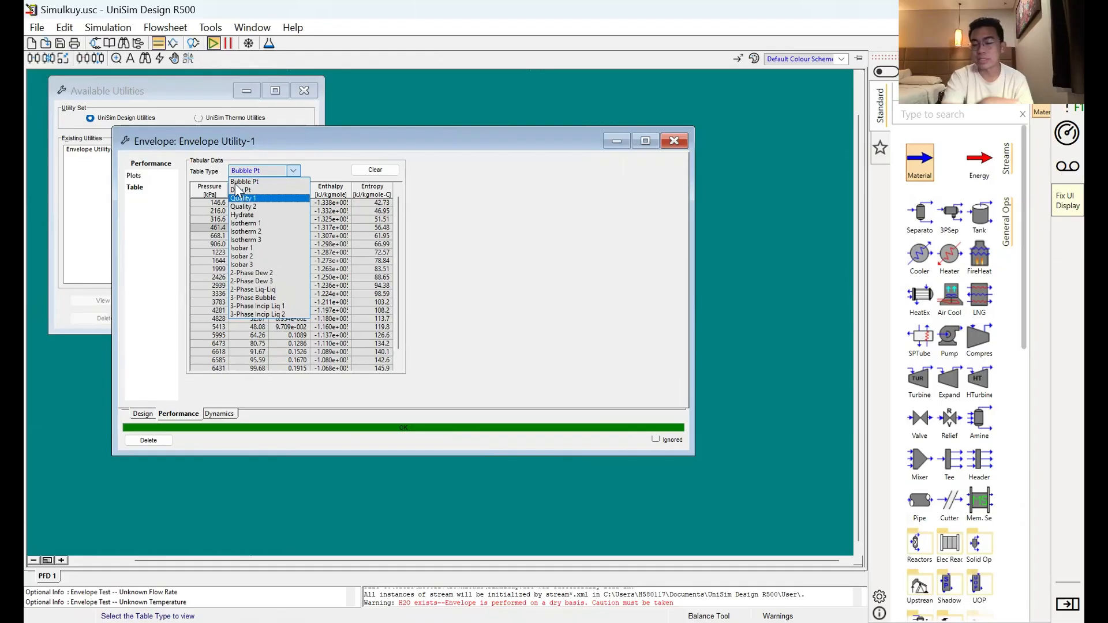
pyautogui.click(235, 189)
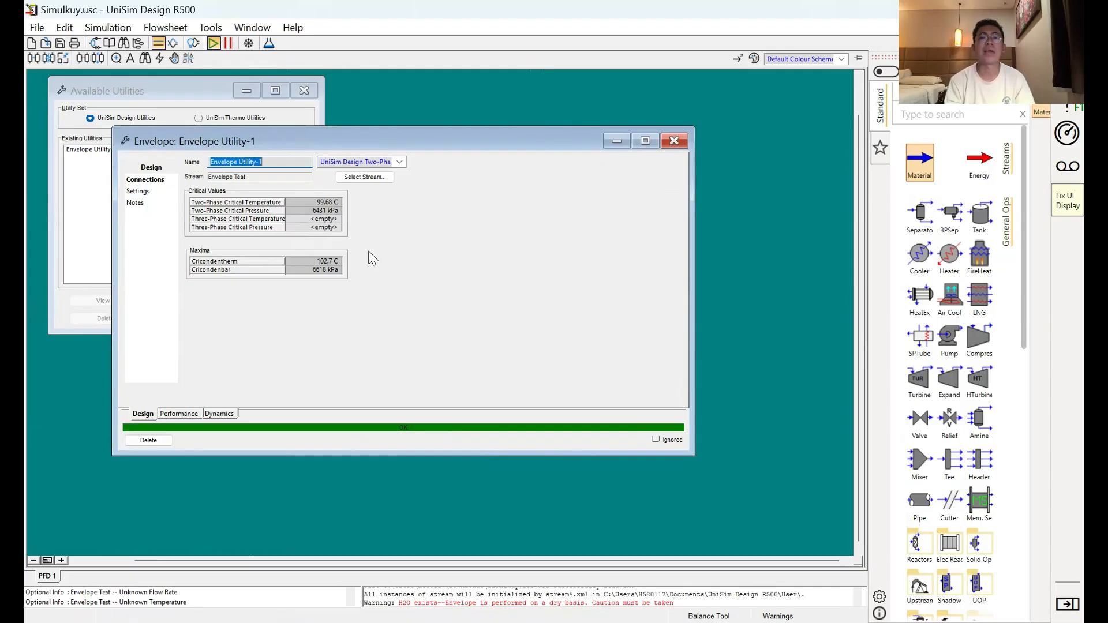
# Step: Change the envelope utility's calculation method to UniSim Thermo Three-Phase, accept the warning, and view the PT envelope plot
pyautogui.click(399, 162)
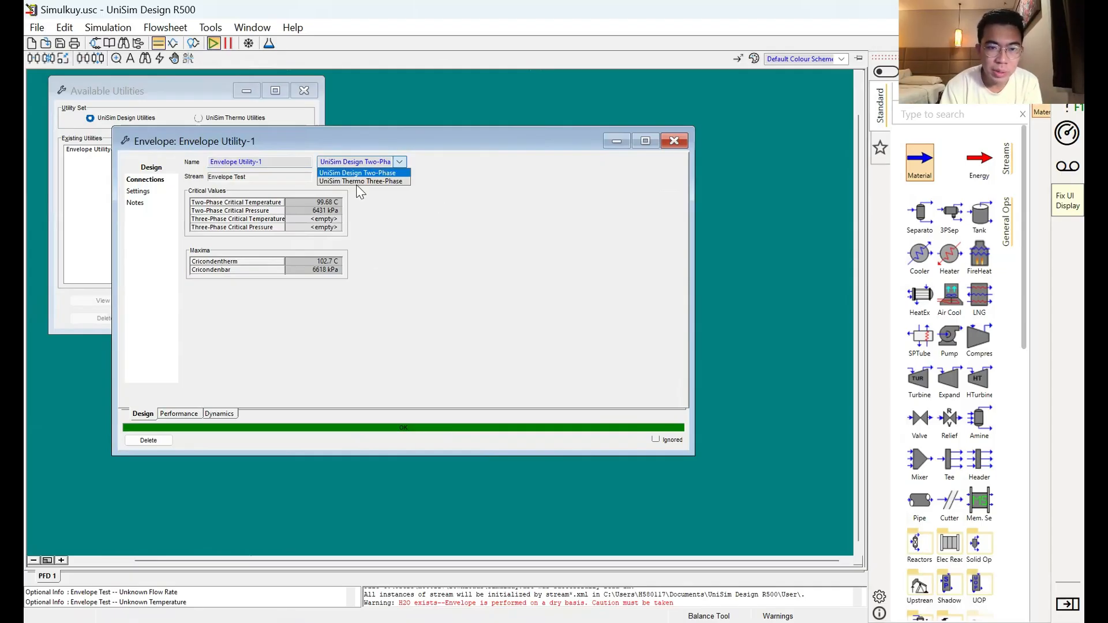
pyautogui.click(354, 182)
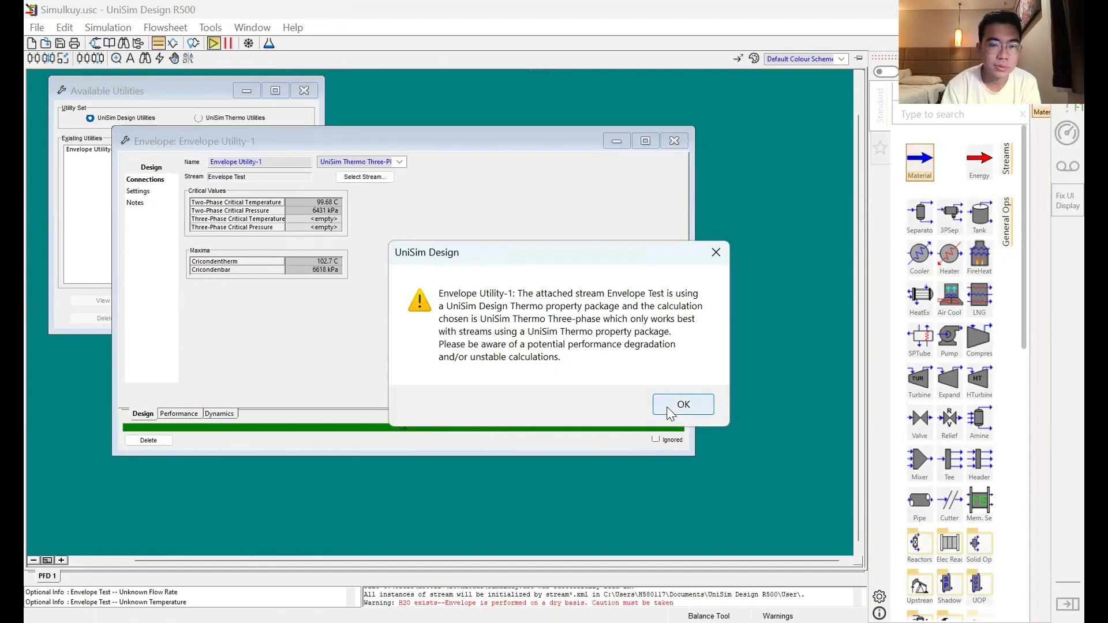
pyautogui.click(681, 405)
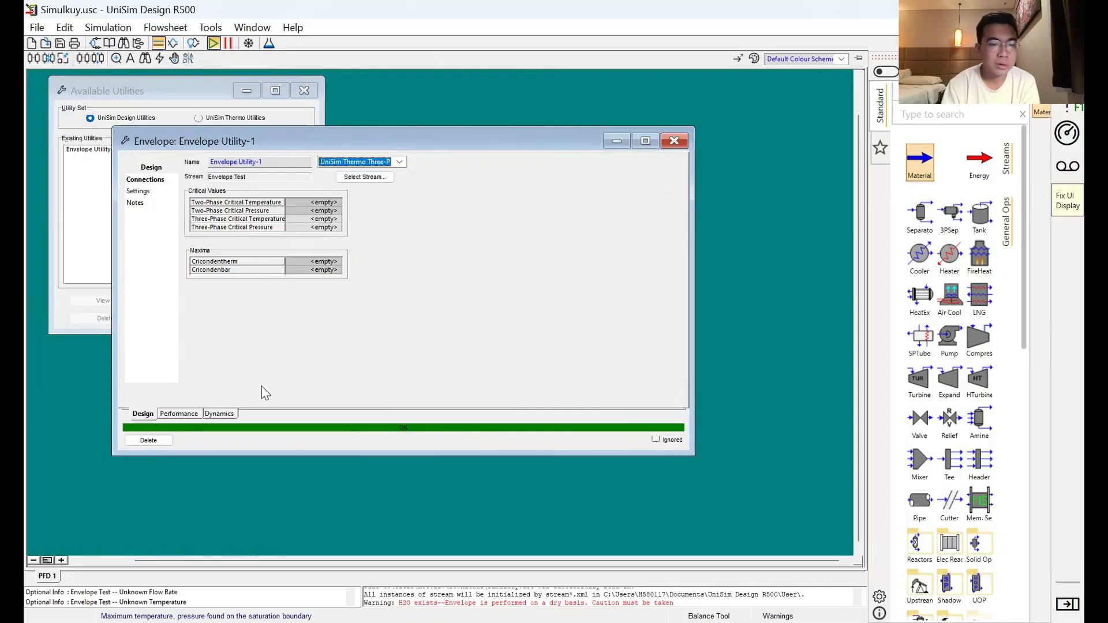
pyautogui.click(182, 415)
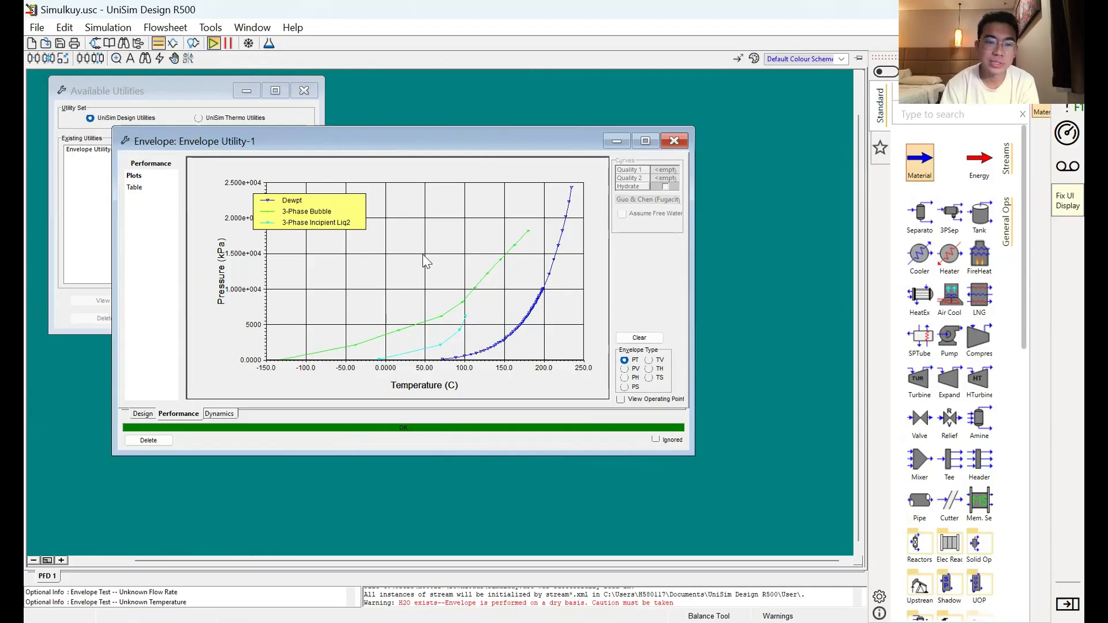
# Step: Arrange the envelope plot beside the Envelope Test stream's conditions, with the available utilities closed, and set the stream's fluid package to SRK
pyautogui.moveTo(283, 145); pyautogui.dragTo(654, 151)
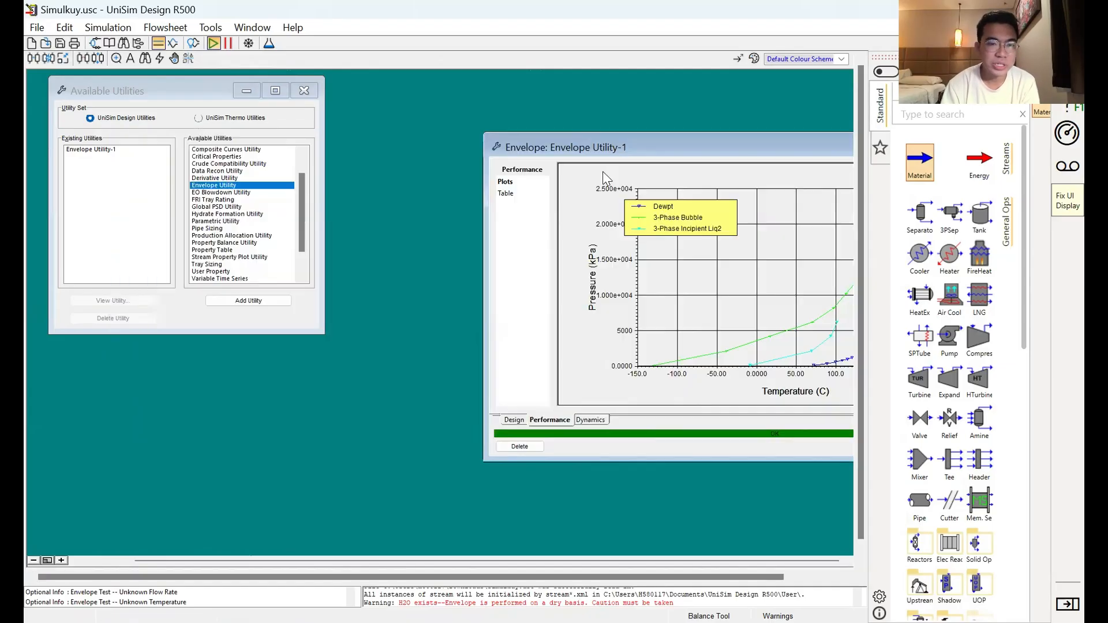
pyautogui.click(295, 93)
pyautogui.click(297, 94)
pyautogui.doubleClick(238, 254)
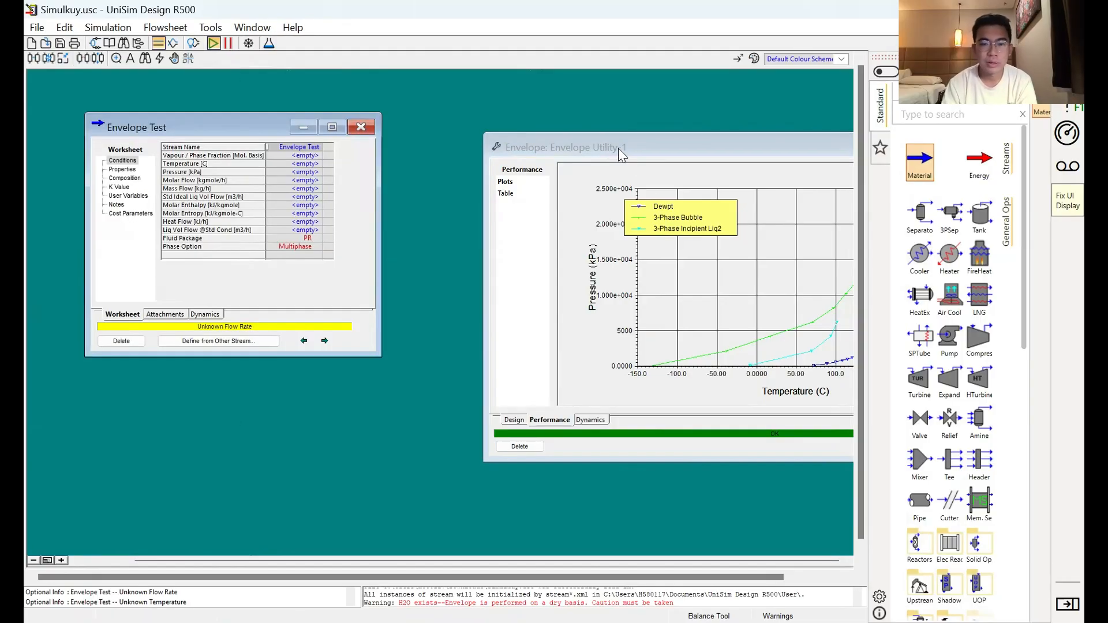
pyautogui.moveTo(619, 149); pyautogui.dragTo(490, 132)
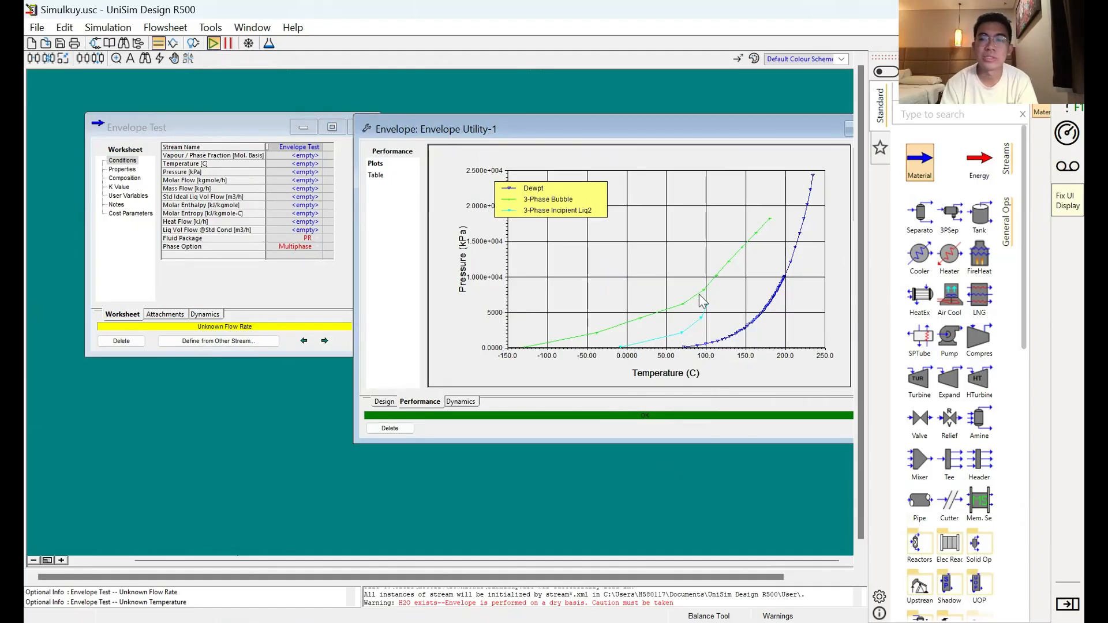
pyautogui.click(318, 240)
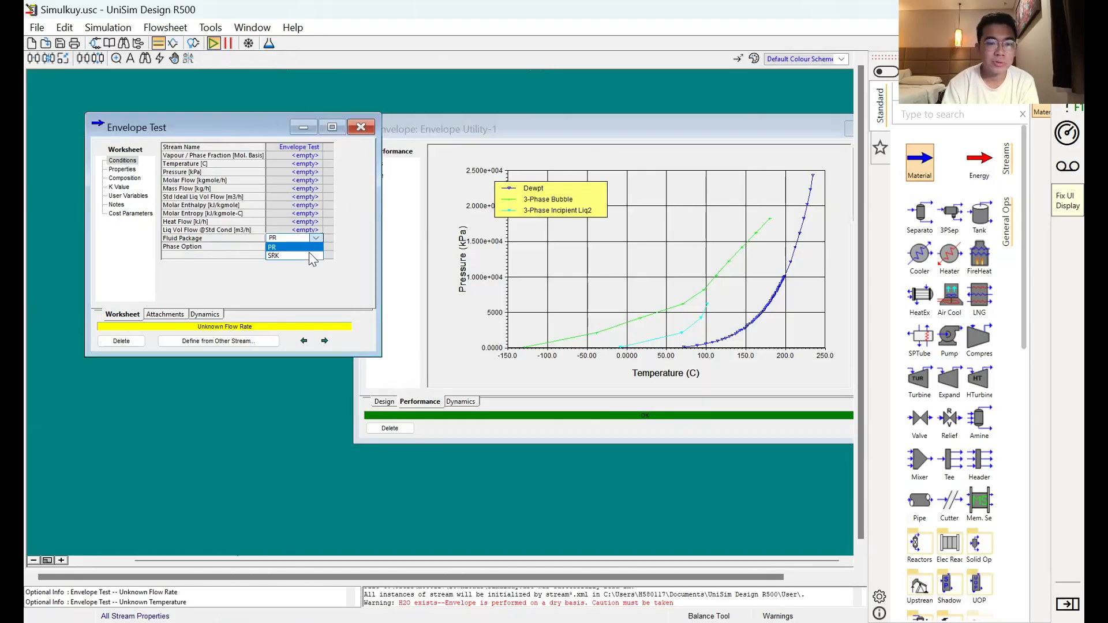
pyautogui.click(310, 255)
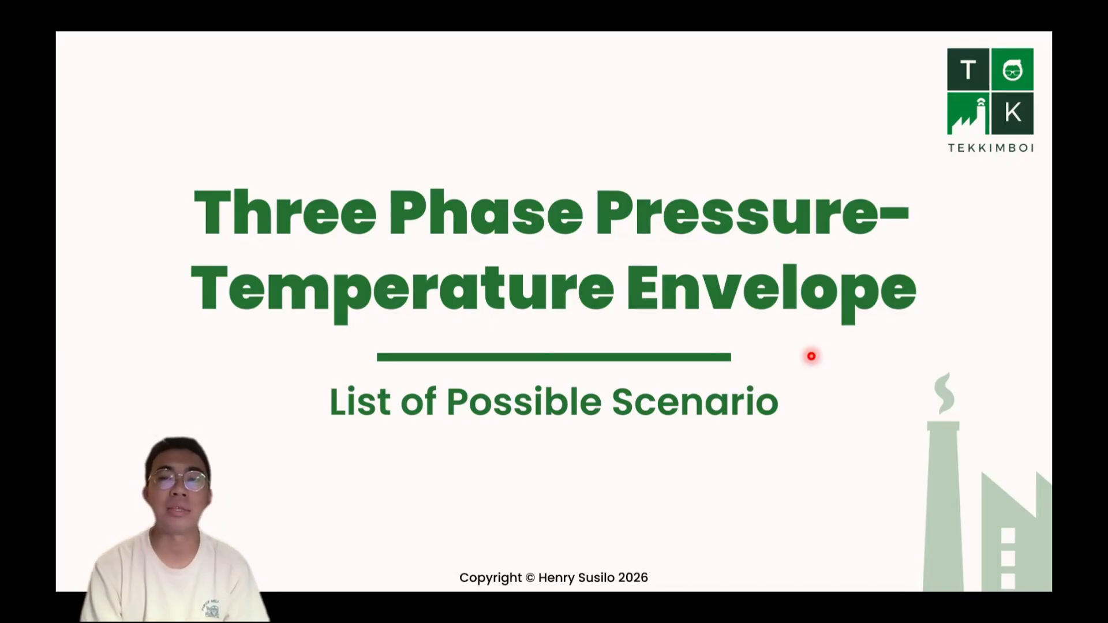
pyautogui.press('Right')
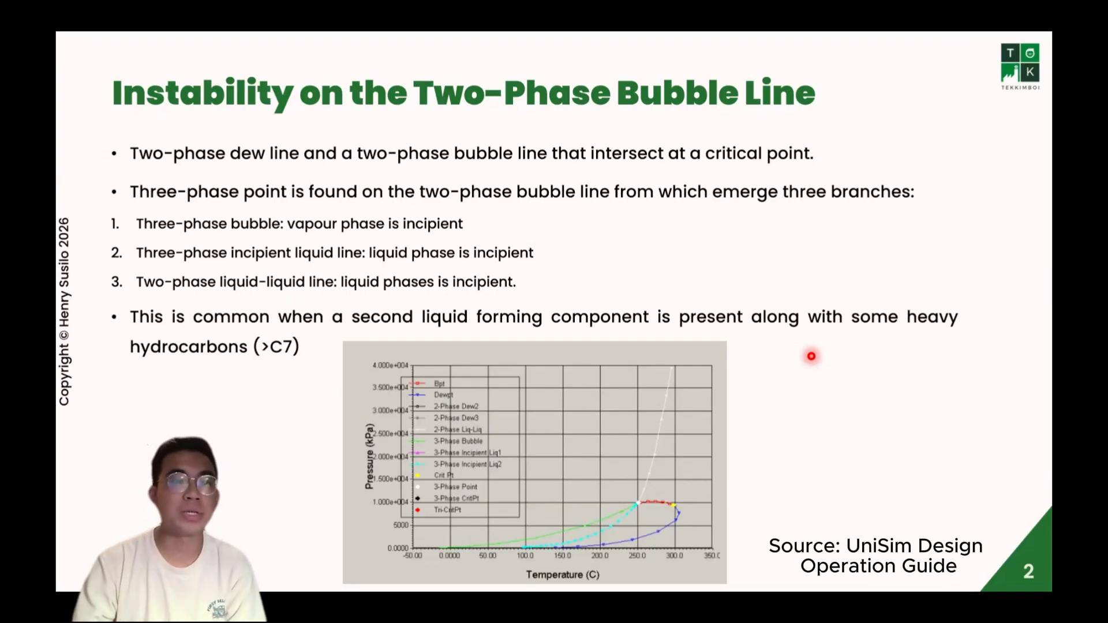